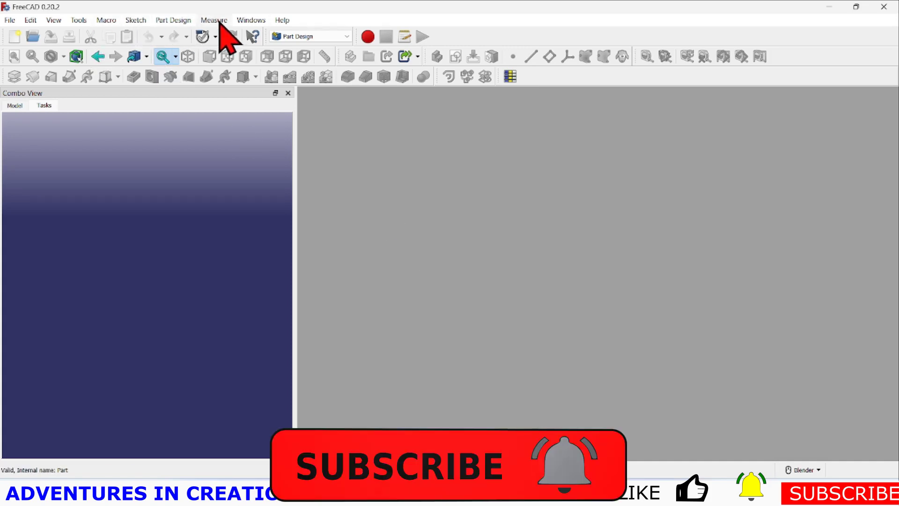
# Check FreeCAD's version and build information in the About dialog
pyautogui.click(282, 20)
pyautogui.click(312, 150)
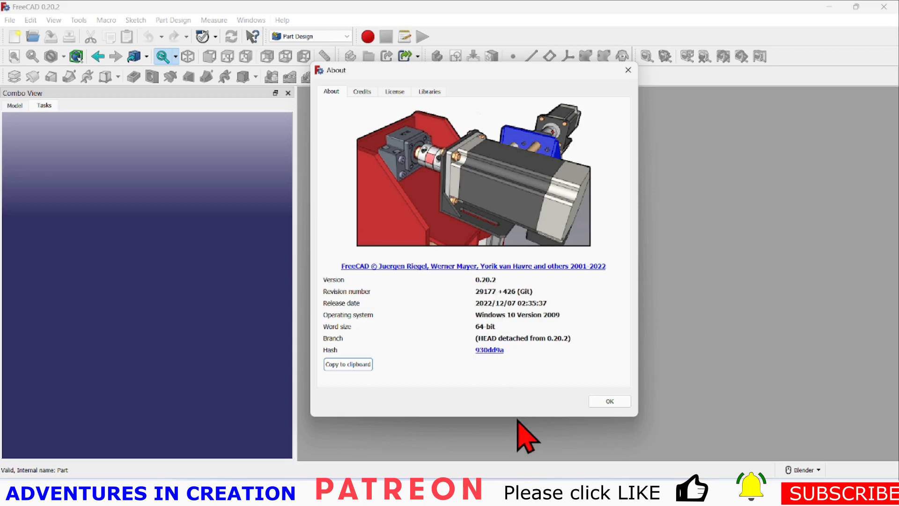
pyautogui.click(608, 401)
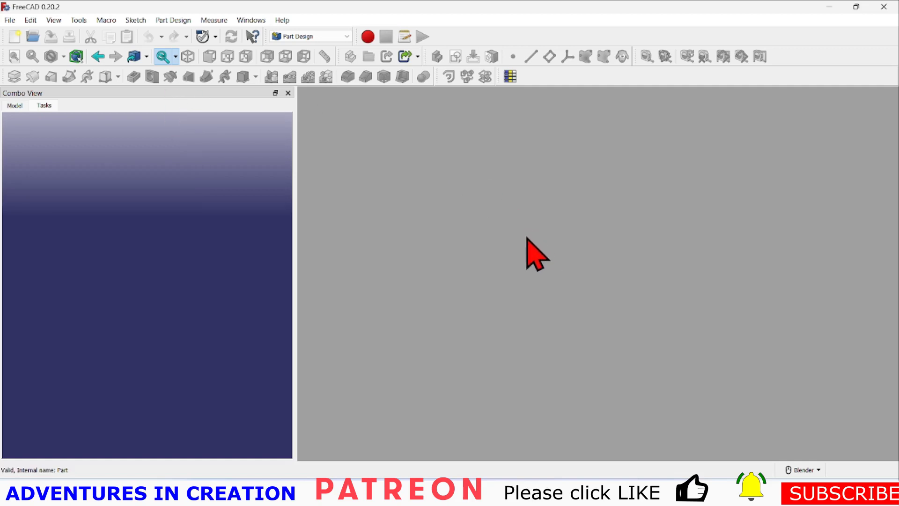
# Switch the active workbench to Curves
pyautogui.click(81, 21)
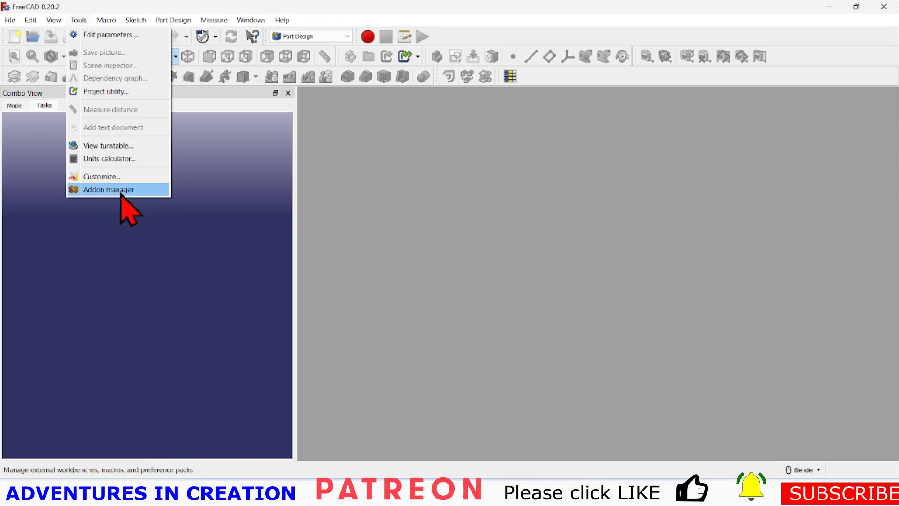
pyautogui.click(380, 88)
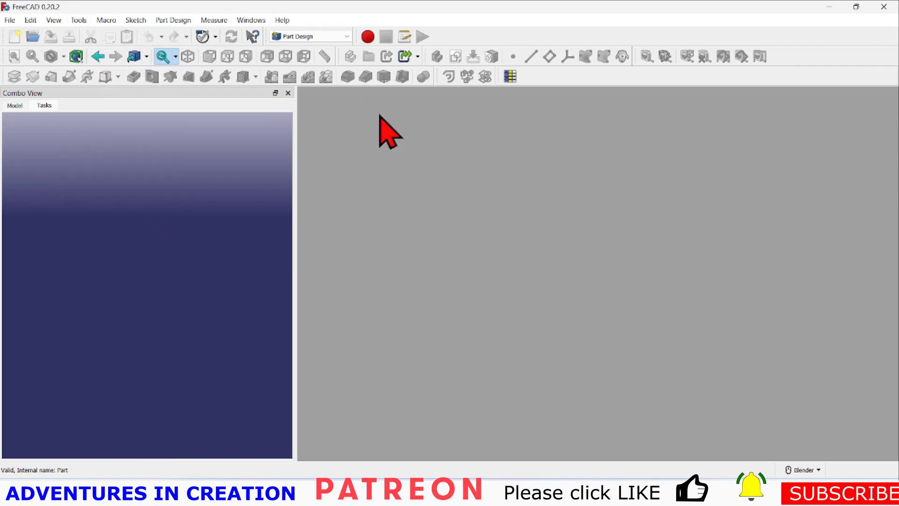
pyautogui.click(348, 37)
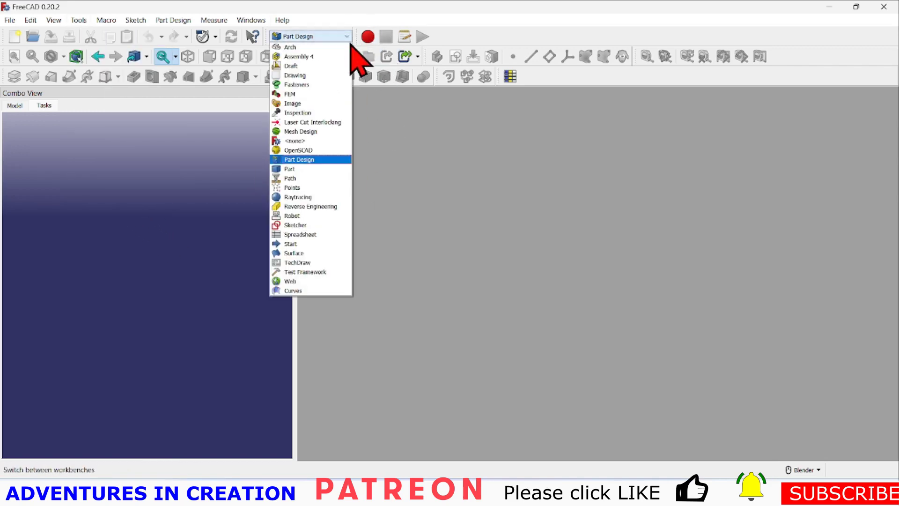
pyautogui.click(315, 291)
# Filter the Addon Manager to list only installed addons
pyautogui.click(82, 19)
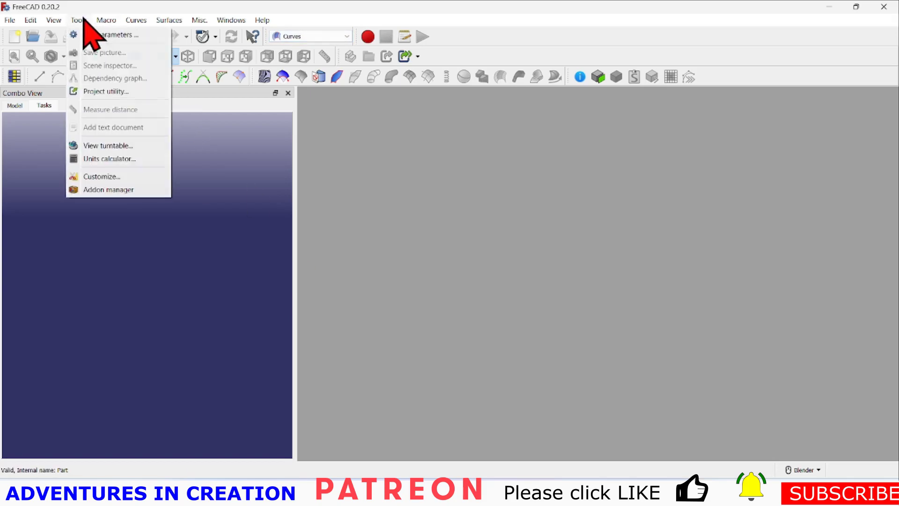
pyautogui.click(121, 190)
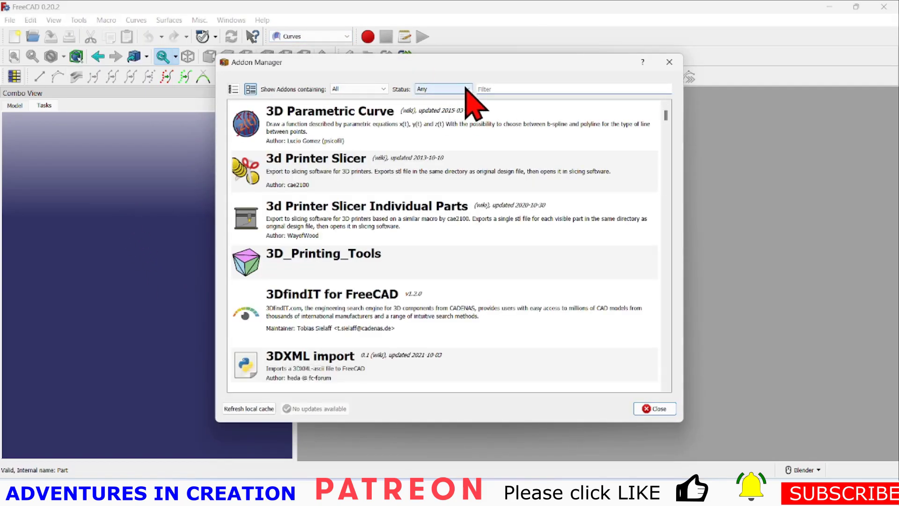
pyautogui.click(466, 88)
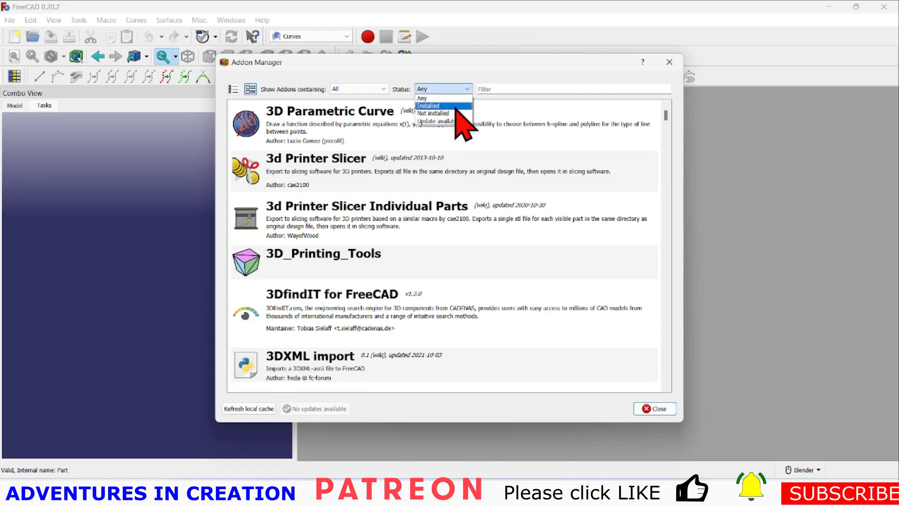
pyautogui.click(454, 108)
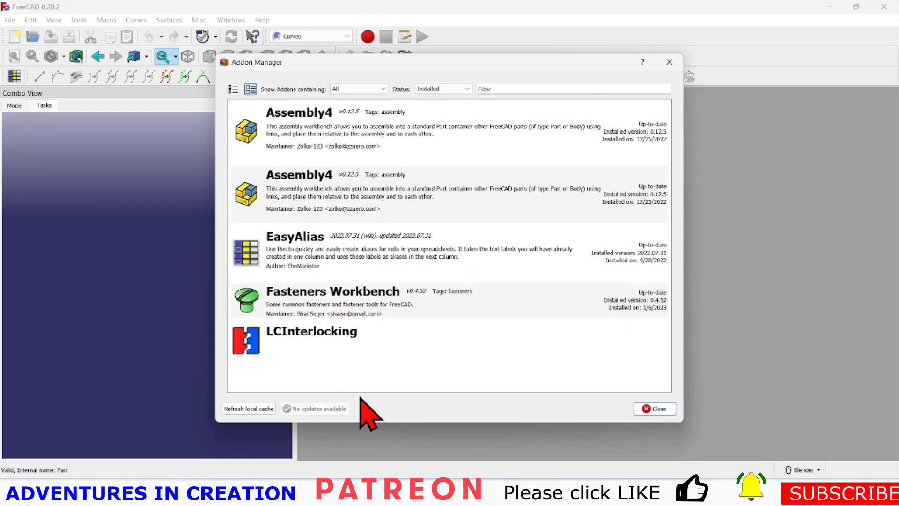
# Close the Addon Manager and expand the Manual install instructions in the CurvesWB README
pyautogui.click(657, 409)
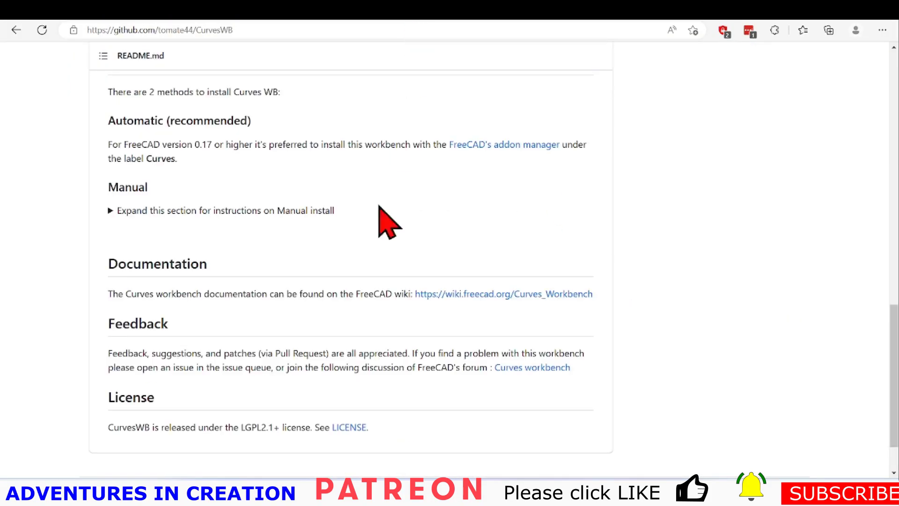
pyautogui.scroll(10, 333, 349)
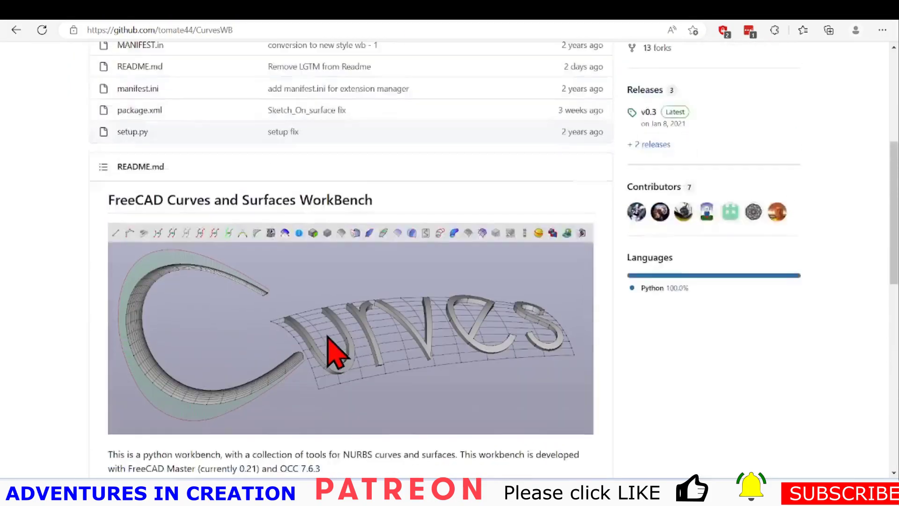
pyautogui.scroll(6, 328, 346)
pyautogui.scroll(-7, 324, 328)
pyautogui.scroll(-5, 326, 336)
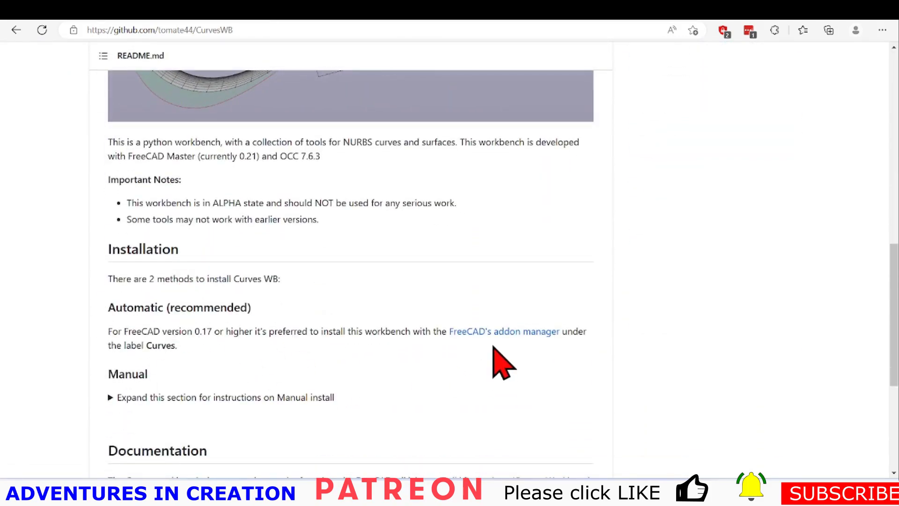
pyautogui.scroll(-3, 495, 356)
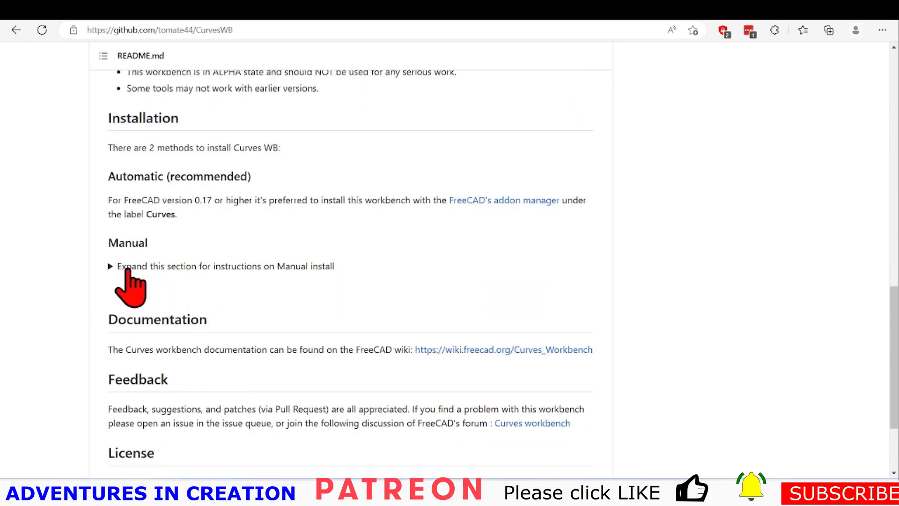
pyautogui.click(112, 266)
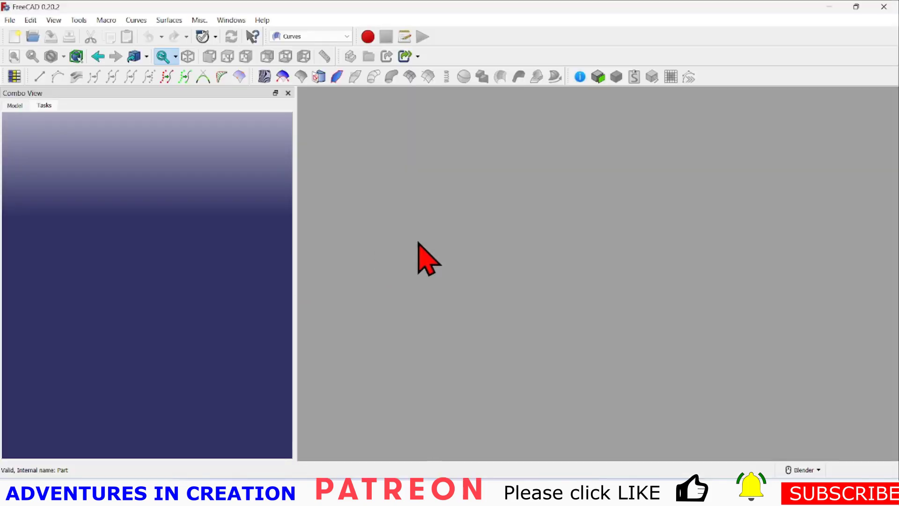
# Switch to Part Design and start a new Unnamed document
pyautogui.click(347, 36)
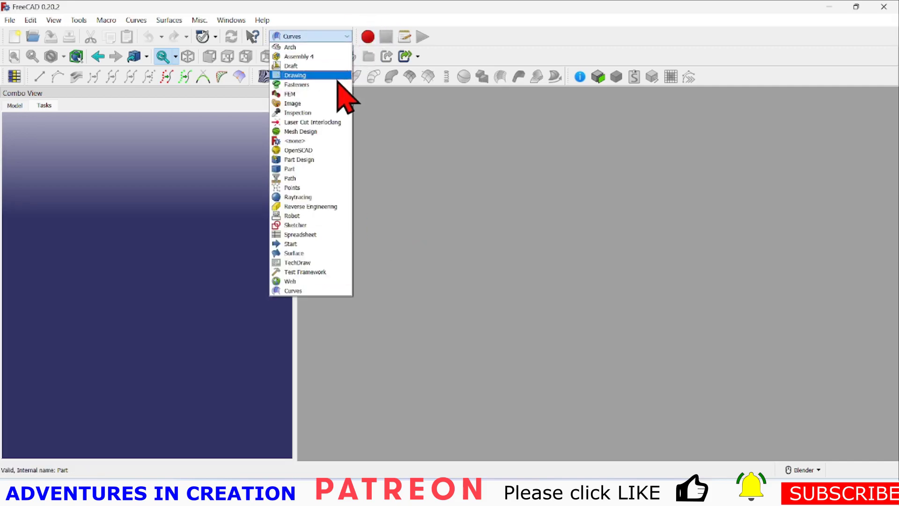
pyautogui.click(313, 160)
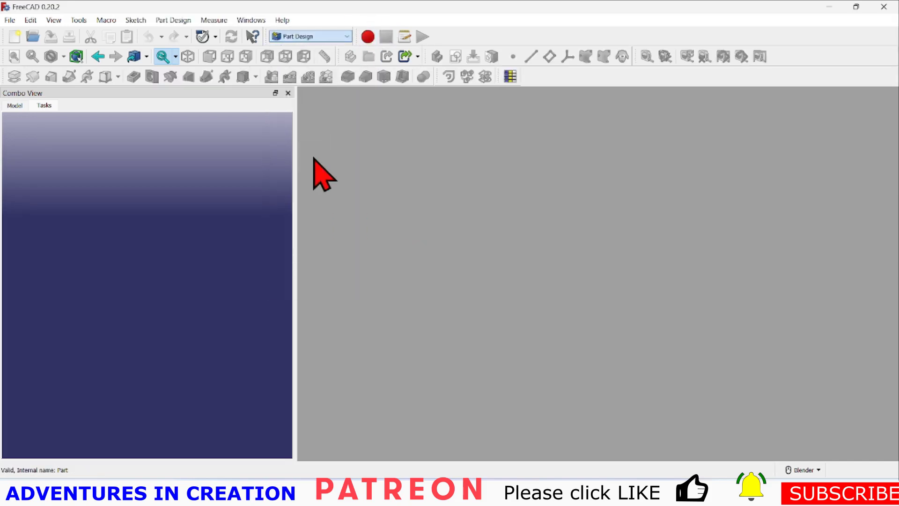
pyautogui.click(15, 37)
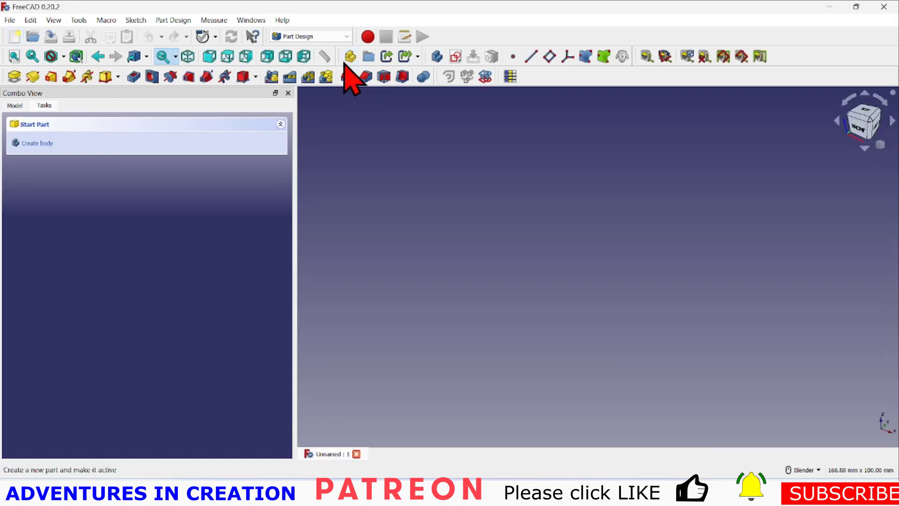
# Add a Part to the document with an empty Body inside it
pyautogui.click(354, 57)
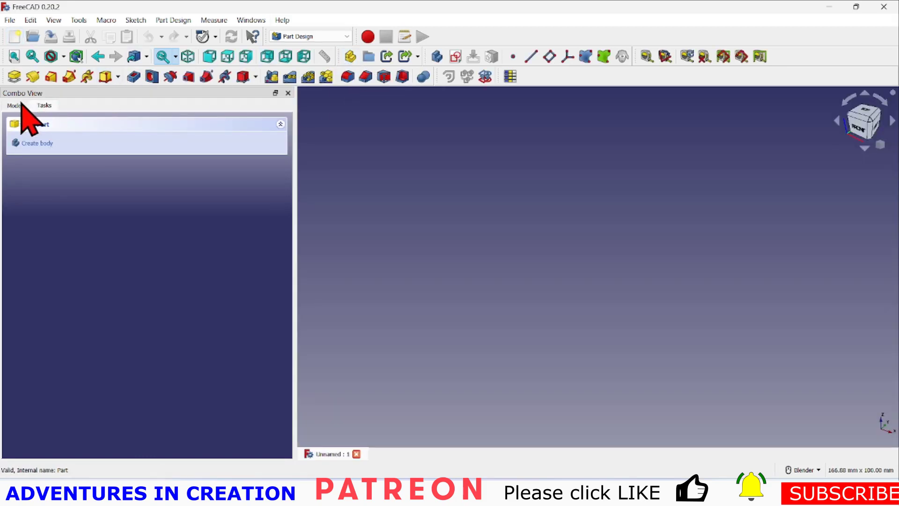
pyautogui.click(21, 104)
pyautogui.click(351, 57)
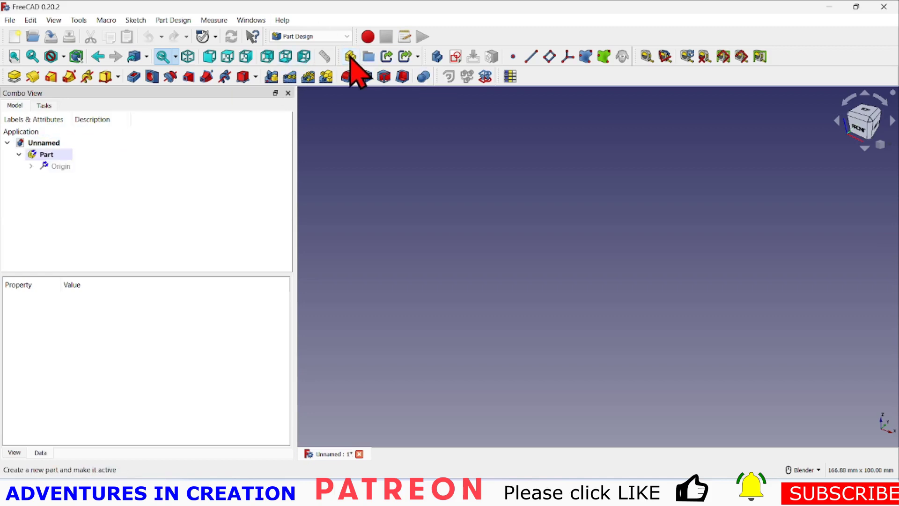
pyautogui.click(436, 57)
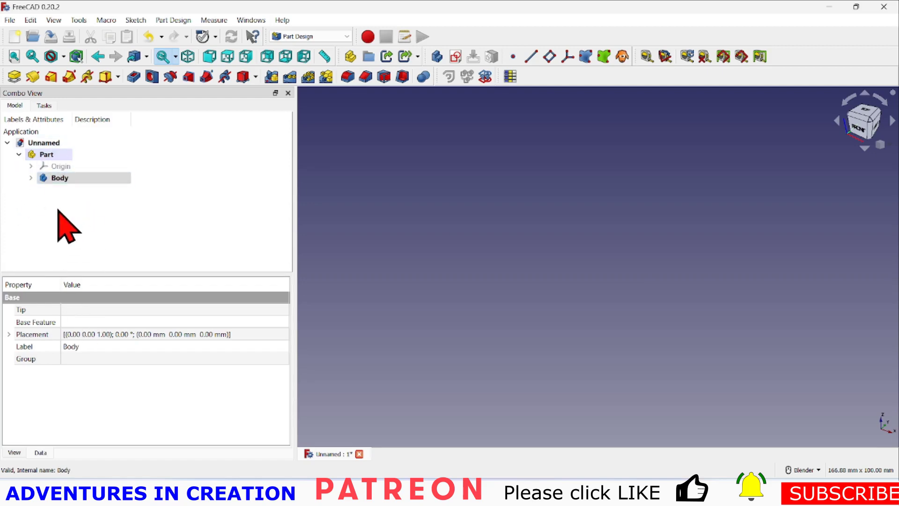
# Save the document as 'sketchonsurface' in the FreeCAD folder
pyautogui.click(10, 21)
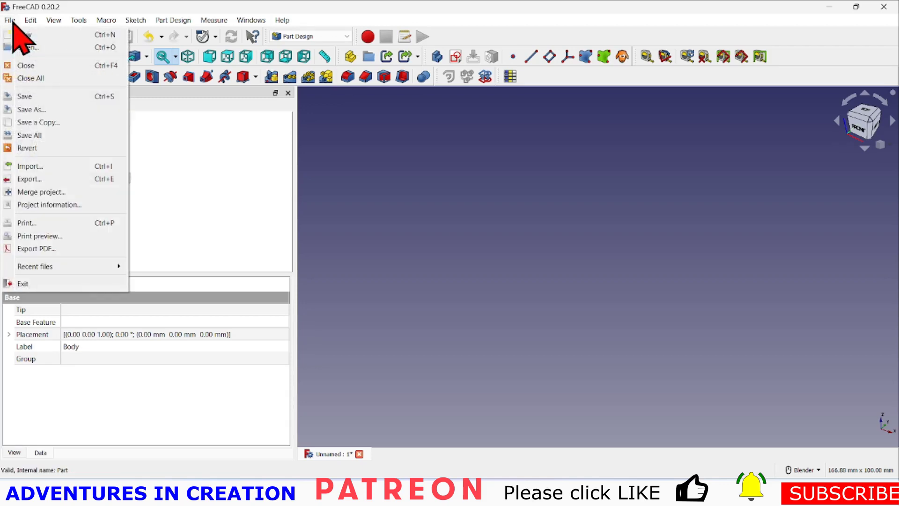
pyautogui.click(38, 109)
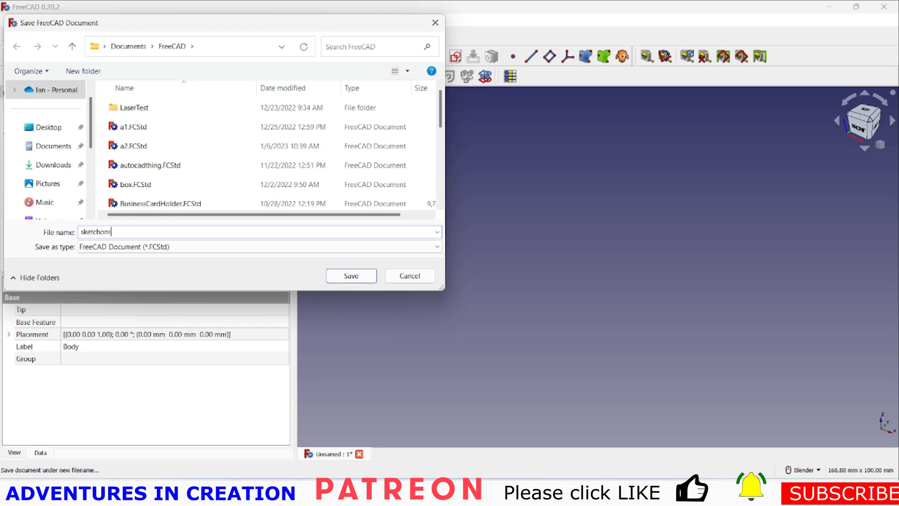
pyautogui.press('Return')
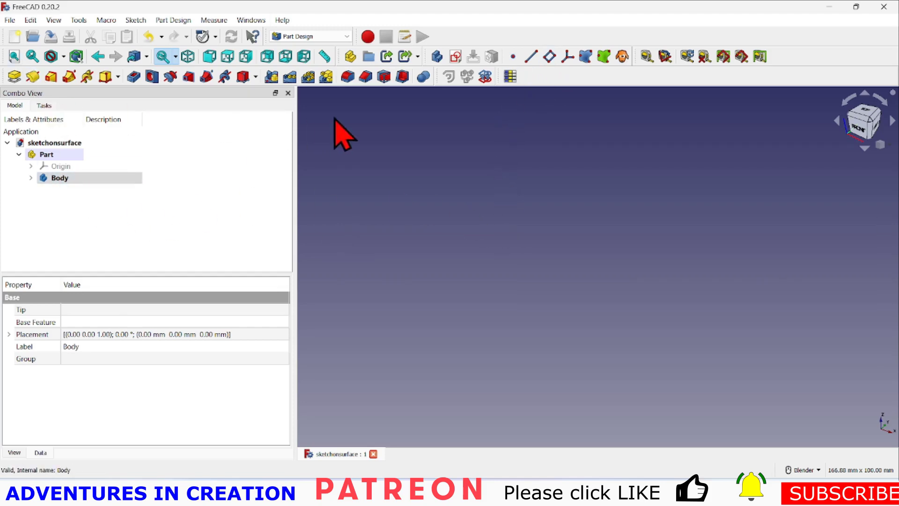
# Start a sketch on the XY plane and draw a rectangle
pyautogui.click(455, 56)
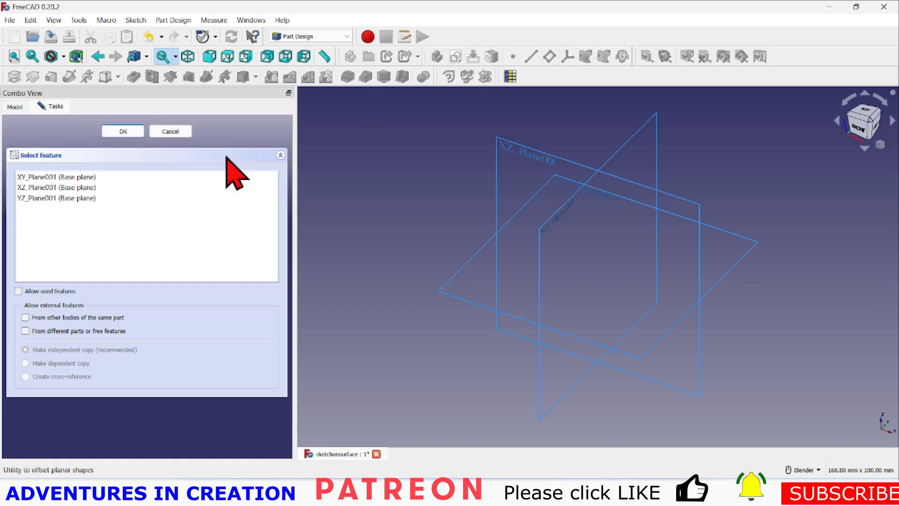
pyautogui.click(67, 177)
pyautogui.click(123, 131)
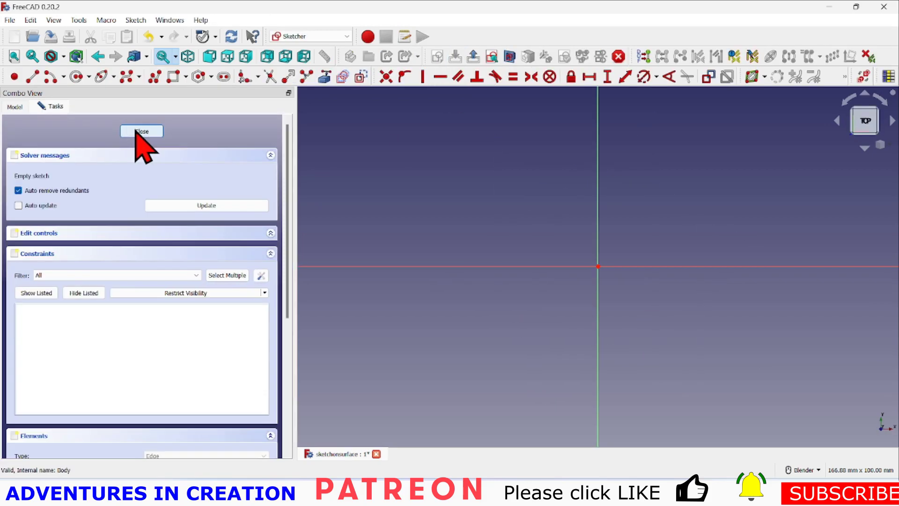
pyautogui.click(174, 77)
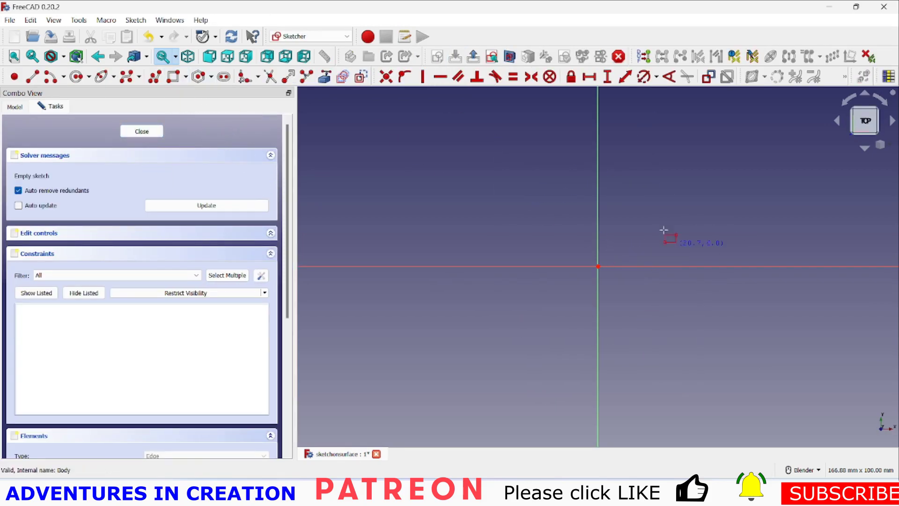
pyautogui.click(637, 261)
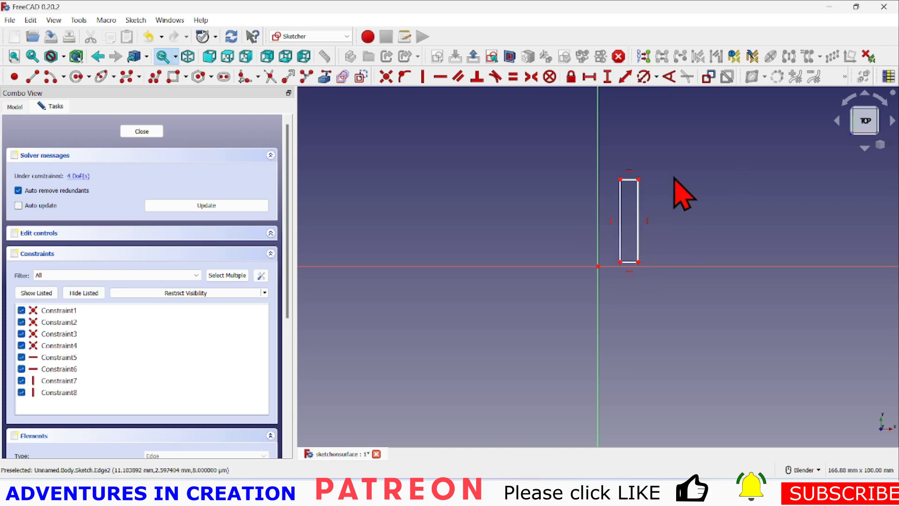
# Give the rectangle a 45 mm height and put its bottom-left corner on the horizontal axis
pyautogui.click(608, 77)
pyautogui.click(639, 201)
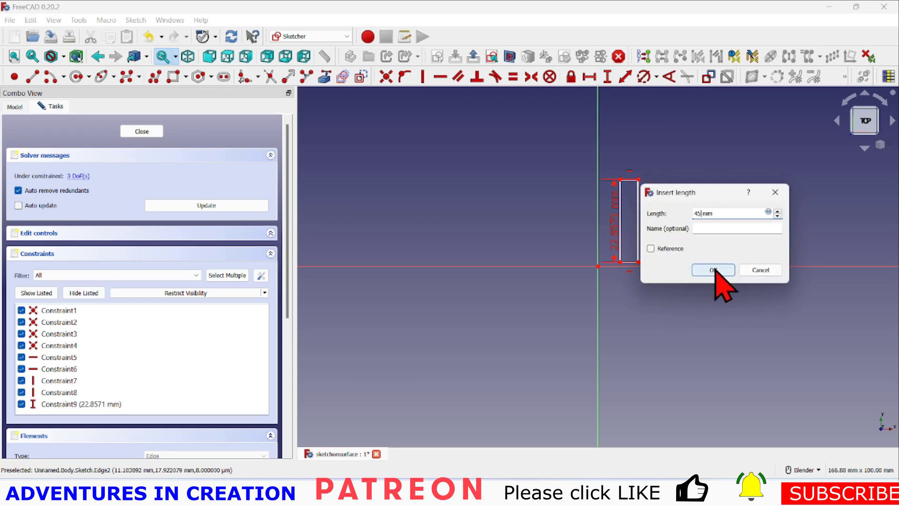
pyautogui.click(714, 270)
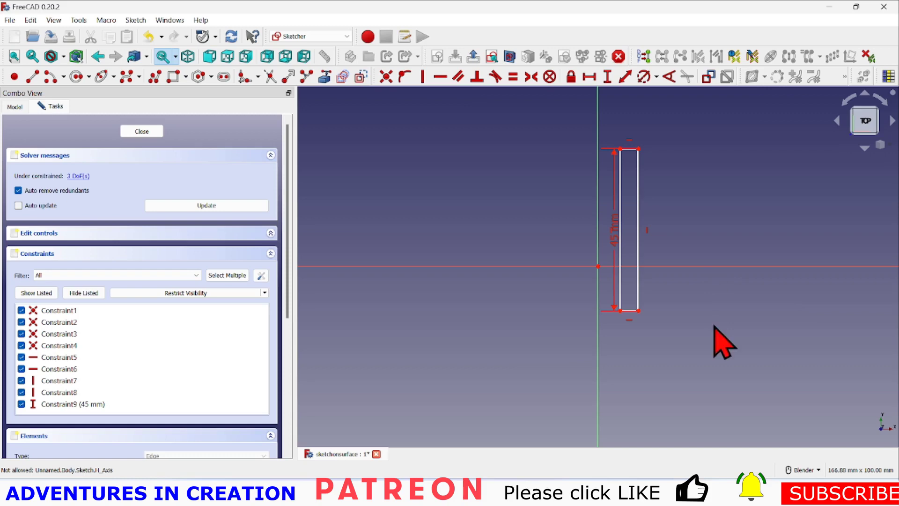
pyautogui.click(620, 310)
pyautogui.click(674, 266)
pyautogui.click(404, 76)
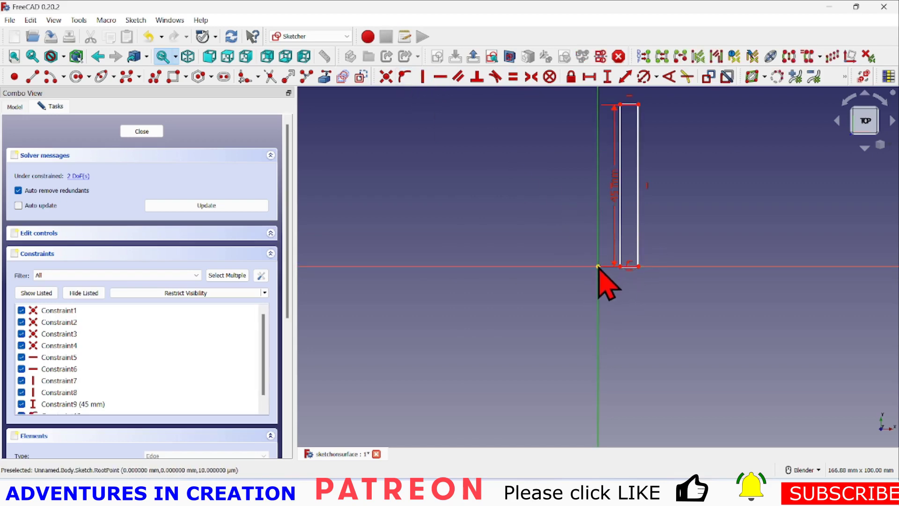
# Place the rectangle 20 mm horizontally from the sketch origin
pyautogui.click(597, 267)
pyautogui.click(637, 267)
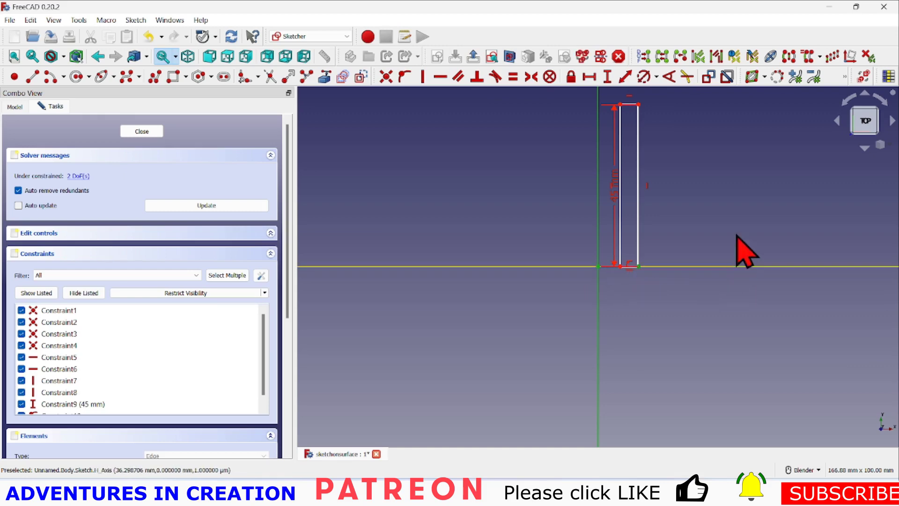
pyautogui.click(593, 78)
pyautogui.click(529, 259)
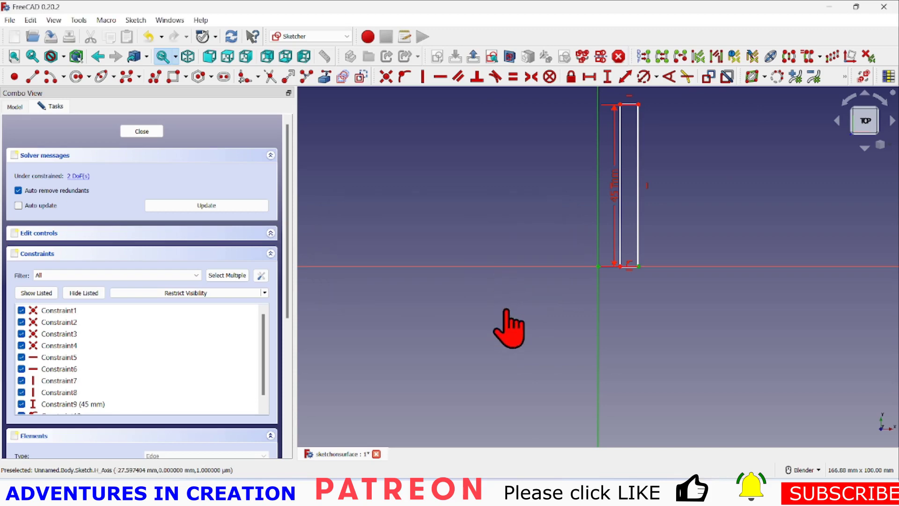
pyautogui.click(598, 266)
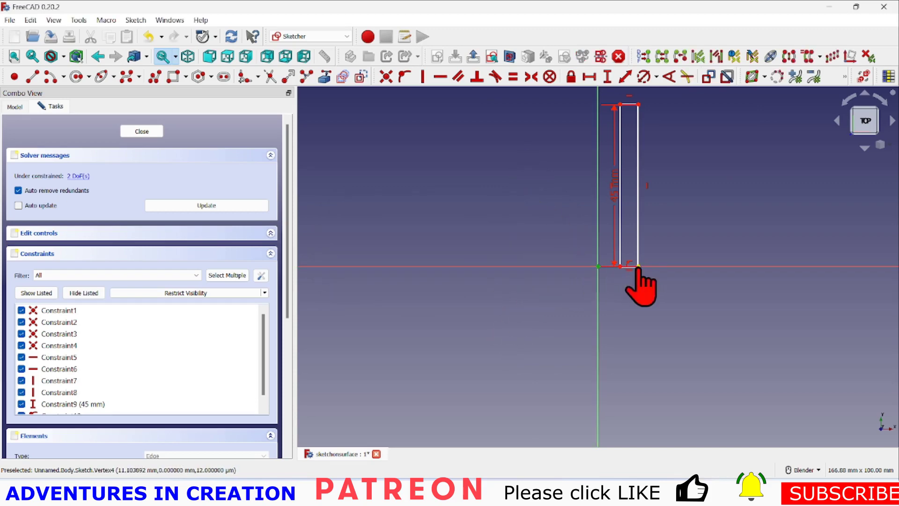
pyautogui.click(638, 266)
pyautogui.click(589, 77)
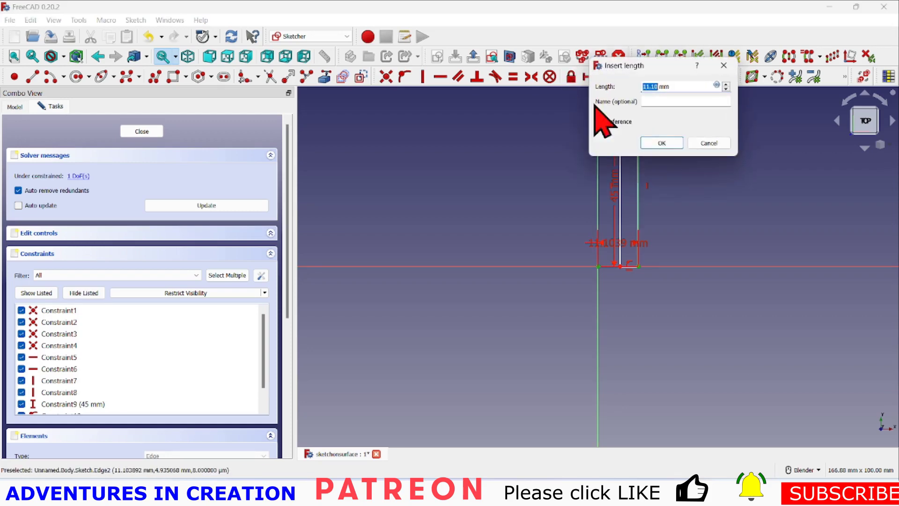
pyautogui.click(671, 144)
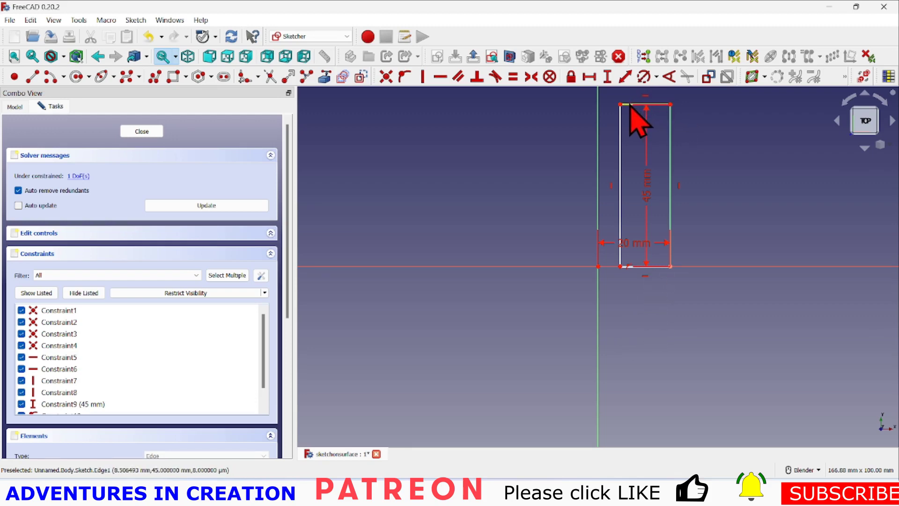
# Set the rectangle width to 10 mm, tidy the dimensions, and revolve the sketch 360°
pyautogui.click(590, 77)
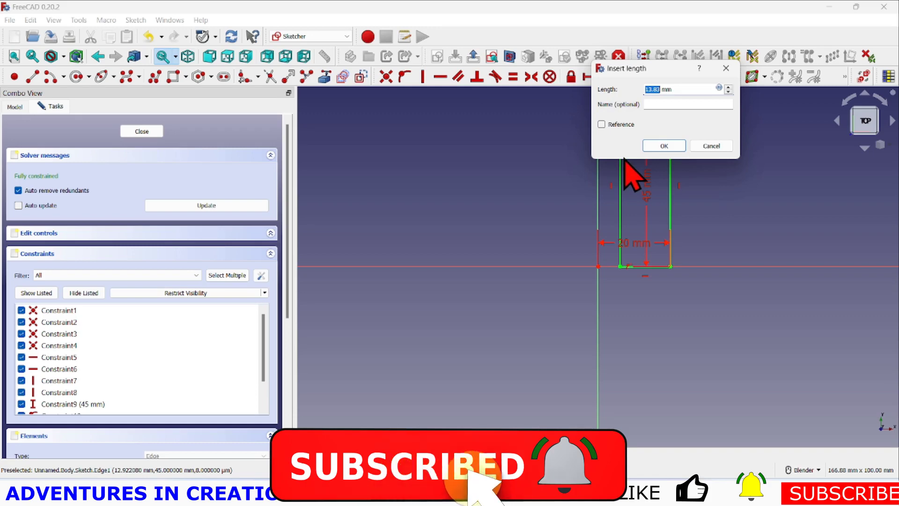
pyautogui.write('10')
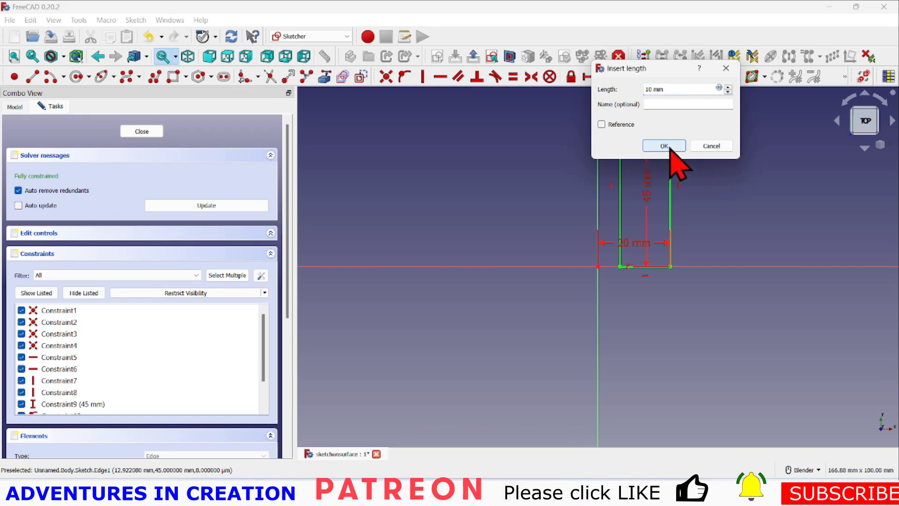
pyautogui.click(670, 148)
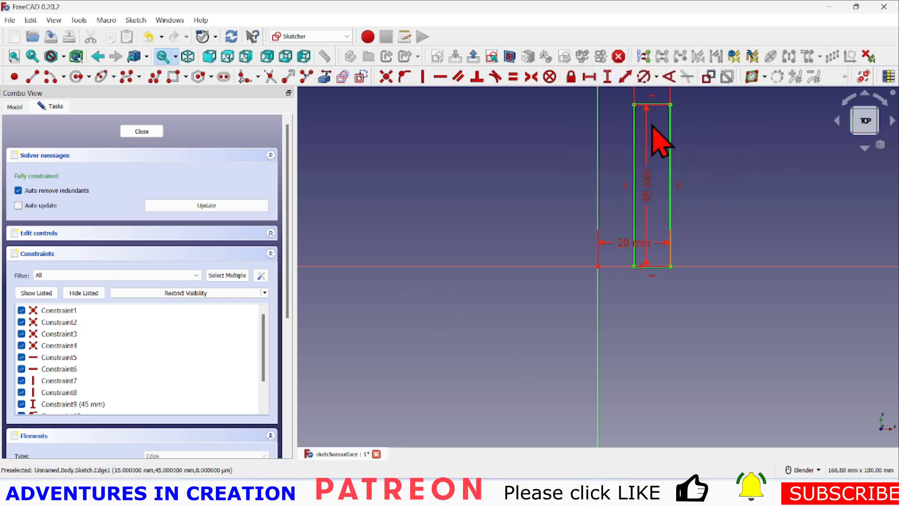
pyautogui.click(14, 56)
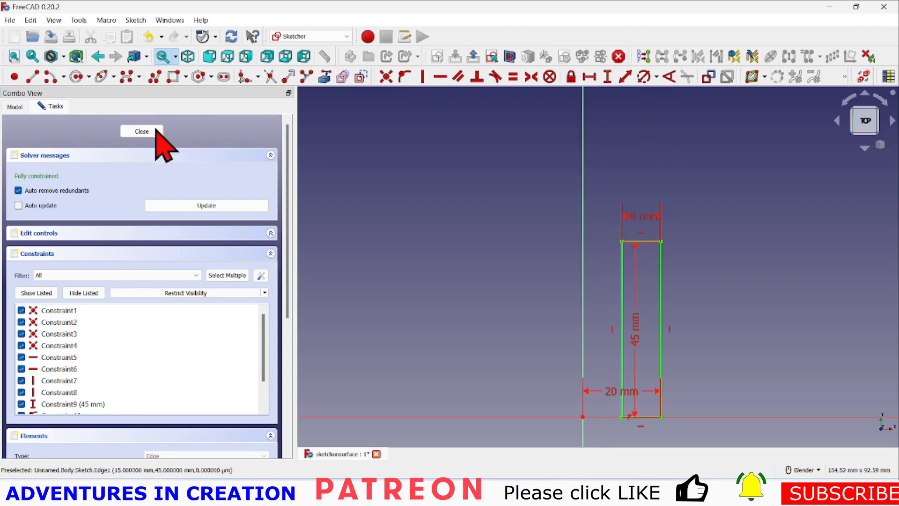
pyautogui.moveTo(636, 330); pyautogui.dragTo(746, 334)
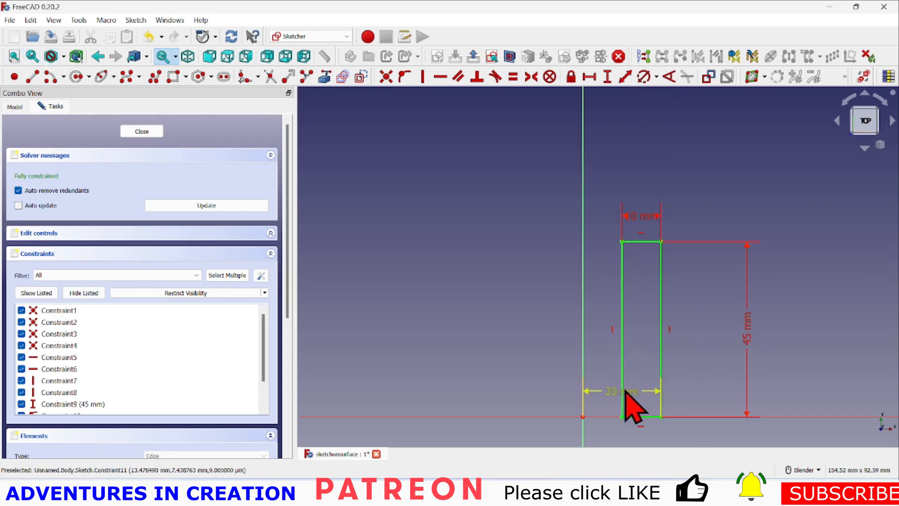
pyautogui.moveTo(607, 391); pyautogui.dragTo(604, 418)
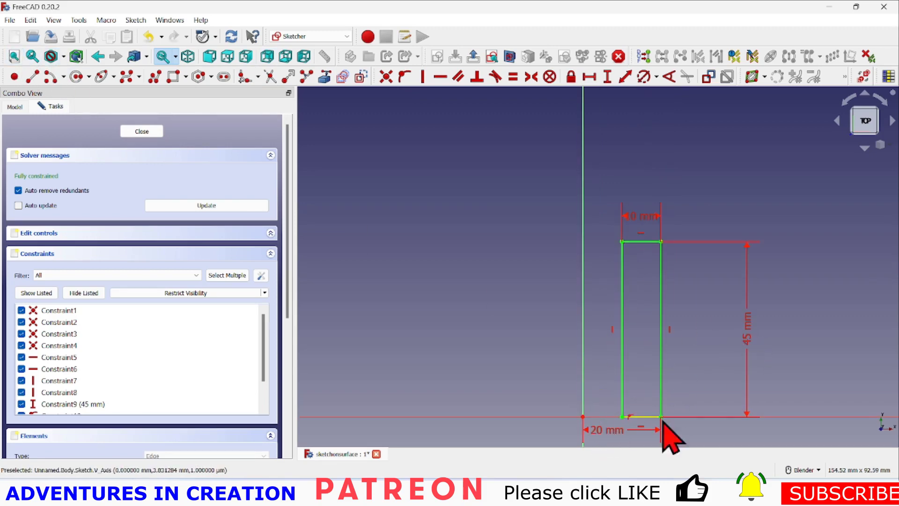
pyautogui.click(142, 131)
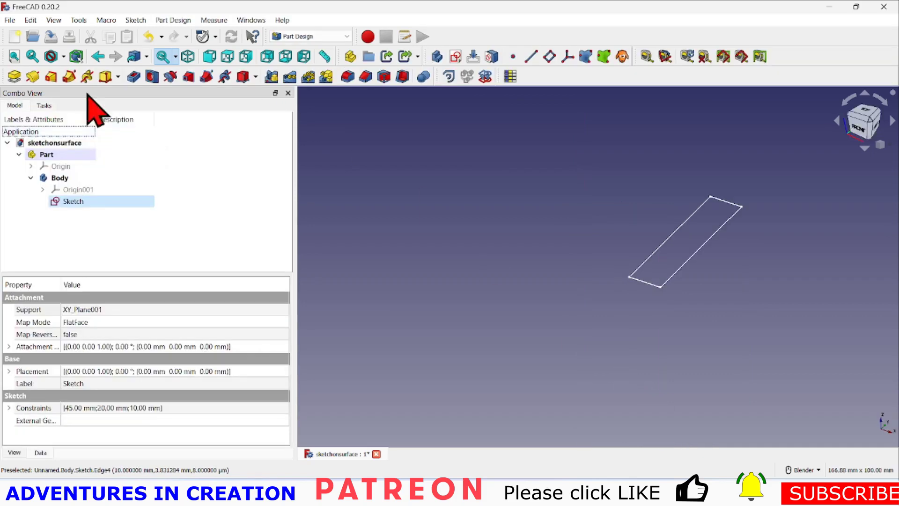
pyautogui.click(33, 76)
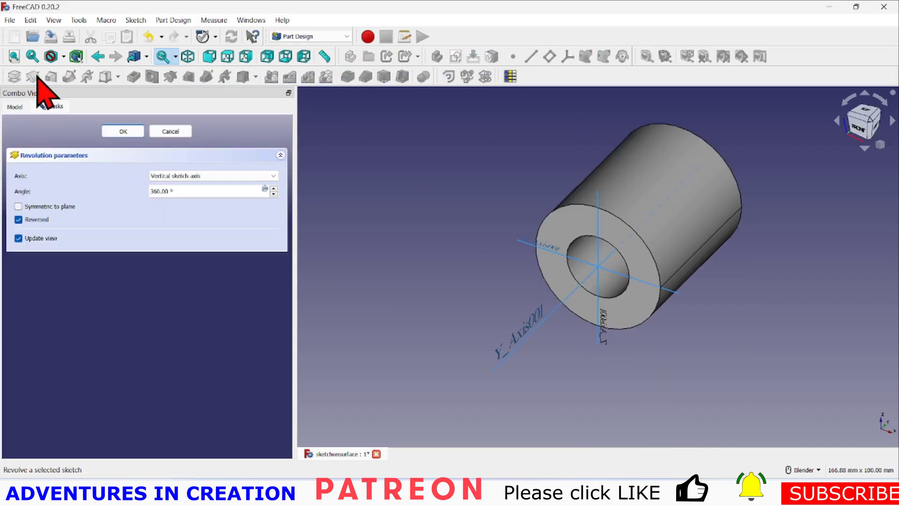
# Confirm the revolution and orbit the view so the hollow tube stands upright and centred
pyautogui.click(129, 132)
pyautogui.moveTo(572, 197); pyautogui.dragTo(579, 316, button='middle')
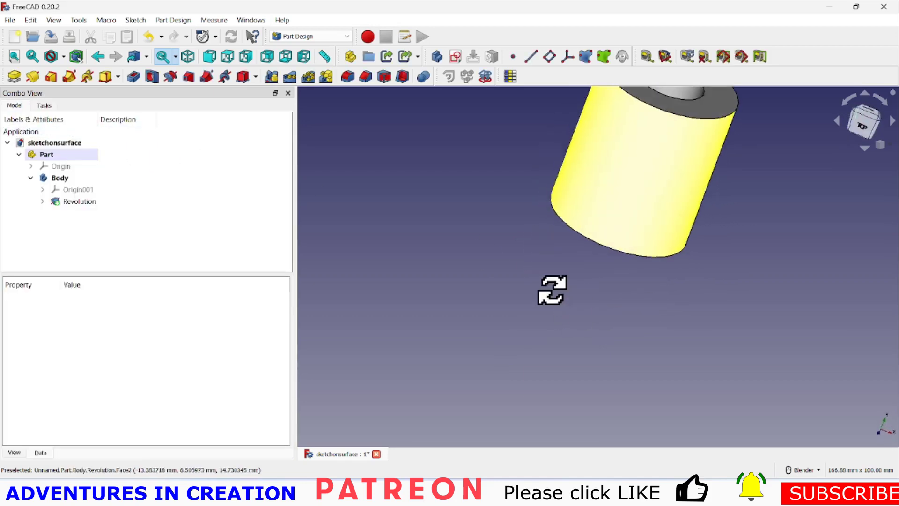
pyautogui.moveTo(552, 289); pyautogui.dragTo(712, 255, button='middle')
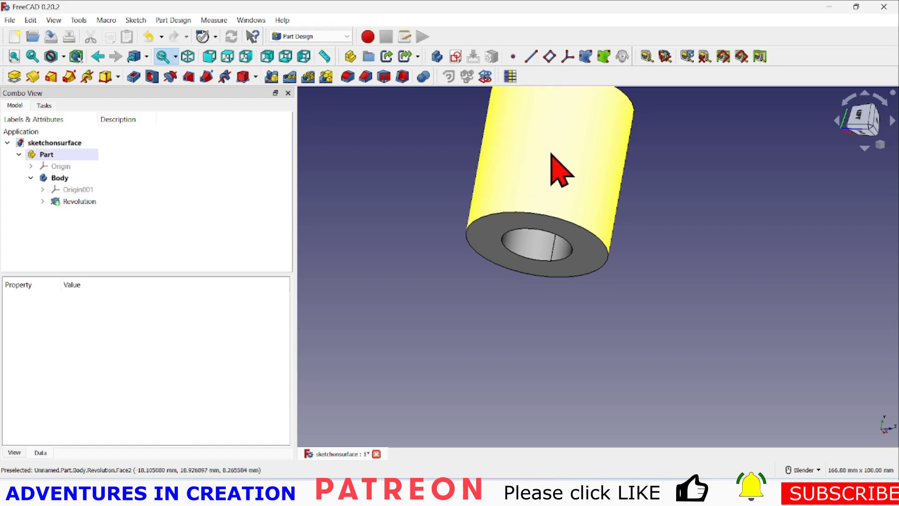
pyautogui.scroll(-1, 550, 171)
pyautogui.moveTo(548, 172); pyautogui.dragTo(542, 150, button='middle')
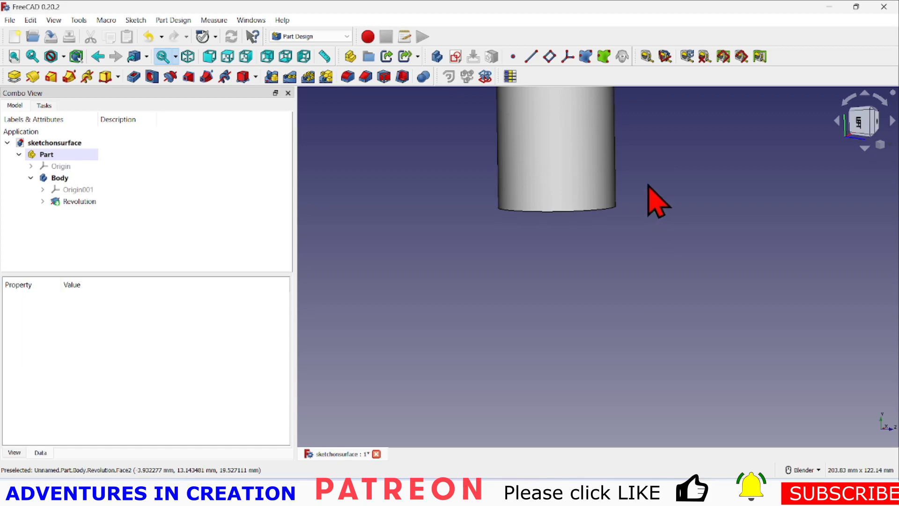
pyautogui.keyDown('shift'); pyautogui.moveTo(658, 202); pyautogui.dragTo(596, 317, button='middle'); pyautogui.keyUp('shift')
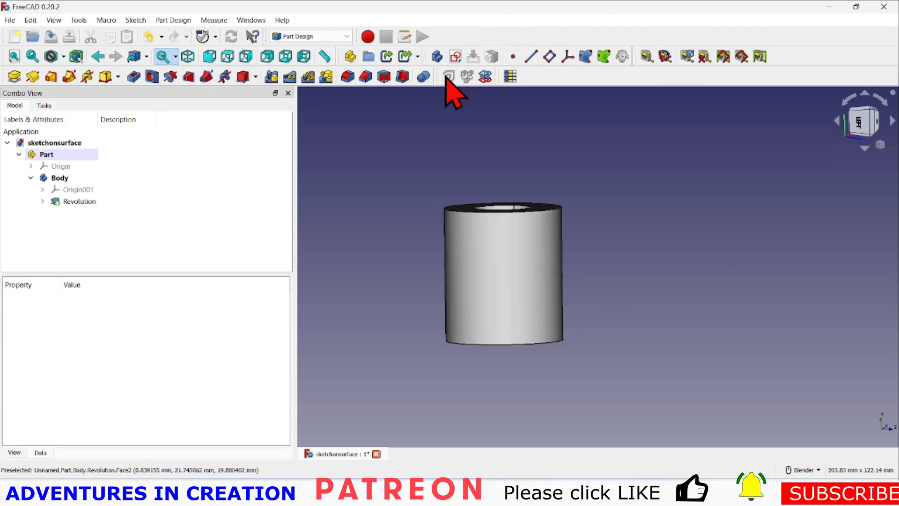
# In Curves, map a sketch onto the tube's curved outer face and select the Mapped_Sketch
pyautogui.click(348, 37)
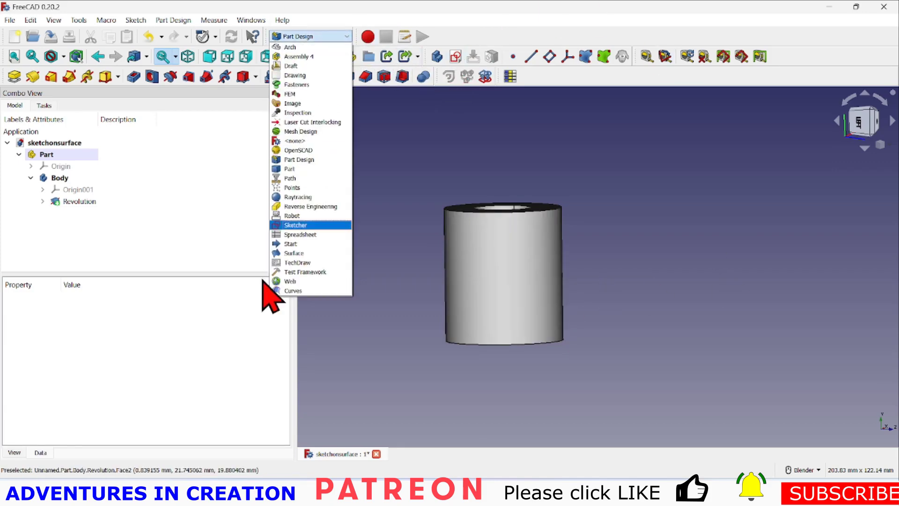
pyautogui.click(293, 290)
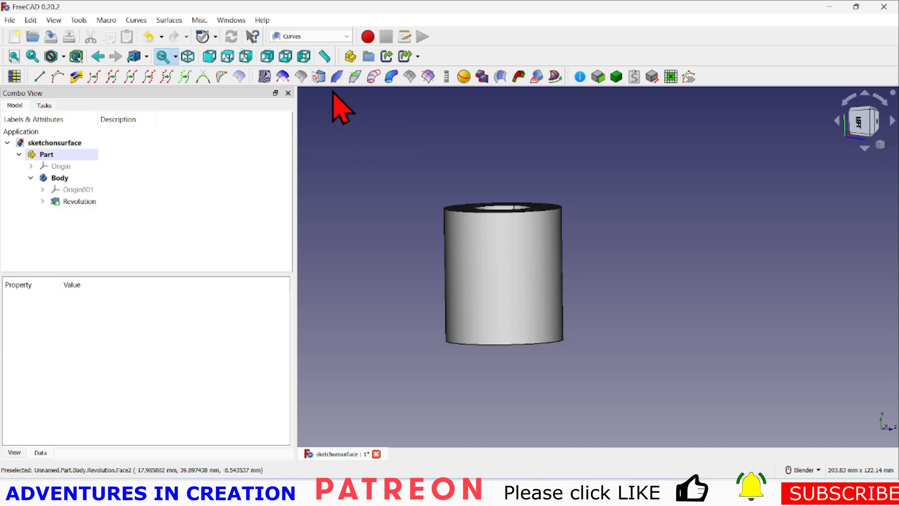
pyautogui.click(518, 287)
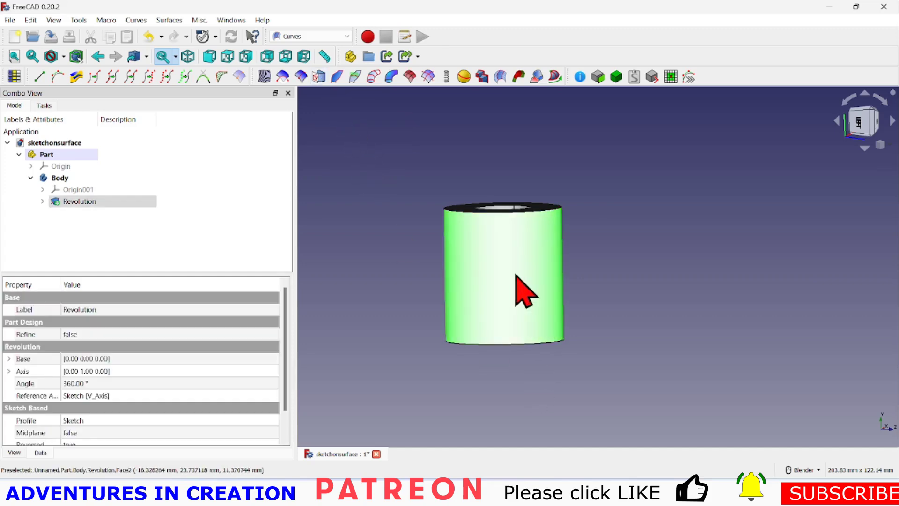
pyautogui.click(320, 75)
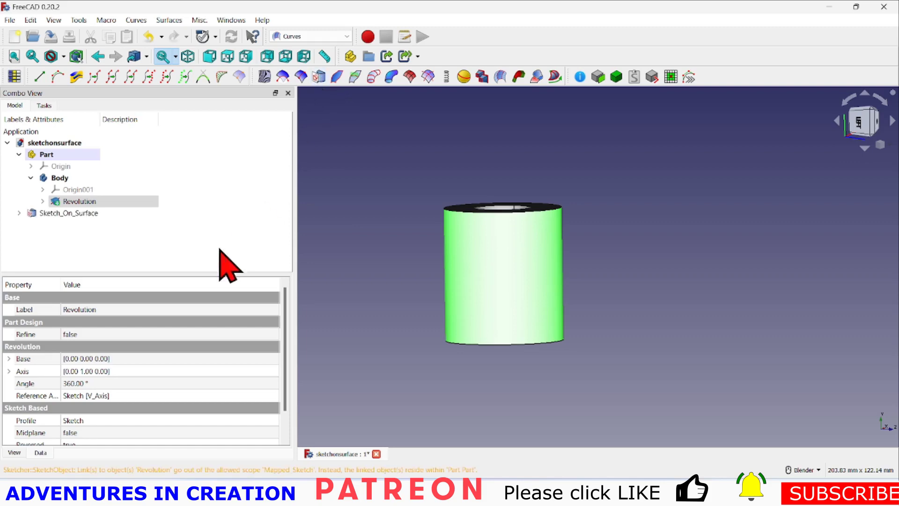
pyautogui.click(19, 213)
pyautogui.click(76, 226)
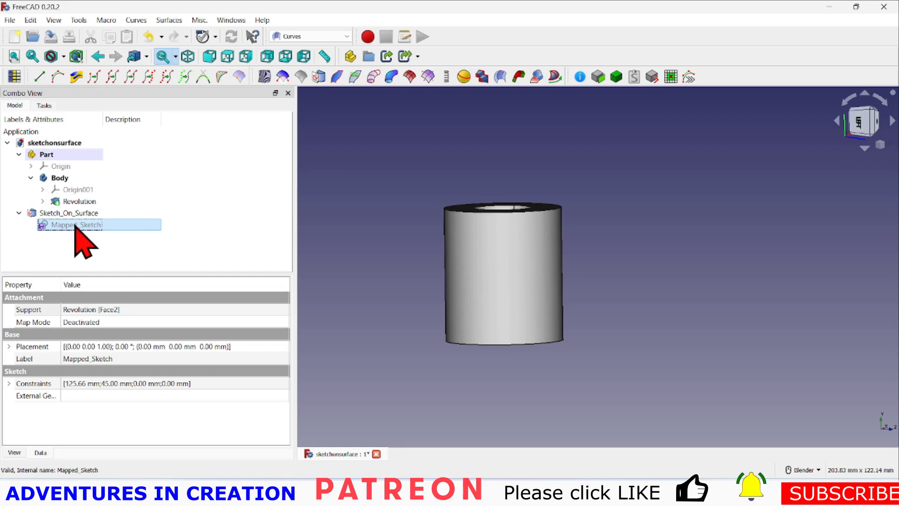
# Edit Mapped_Sketch, draw a circle and a horizontal line across the unwrapped rectangle
pyautogui.doubleClick(76, 226)
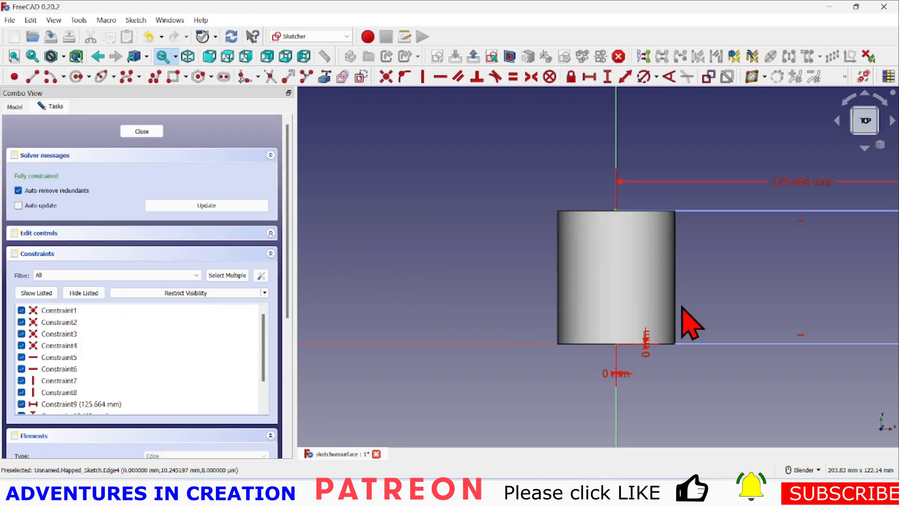
pyautogui.keyDown('shift'); pyautogui.moveTo(729, 311); pyautogui.dragTo(491, 309, button='middle'); pyautogui.keyUp('shift')
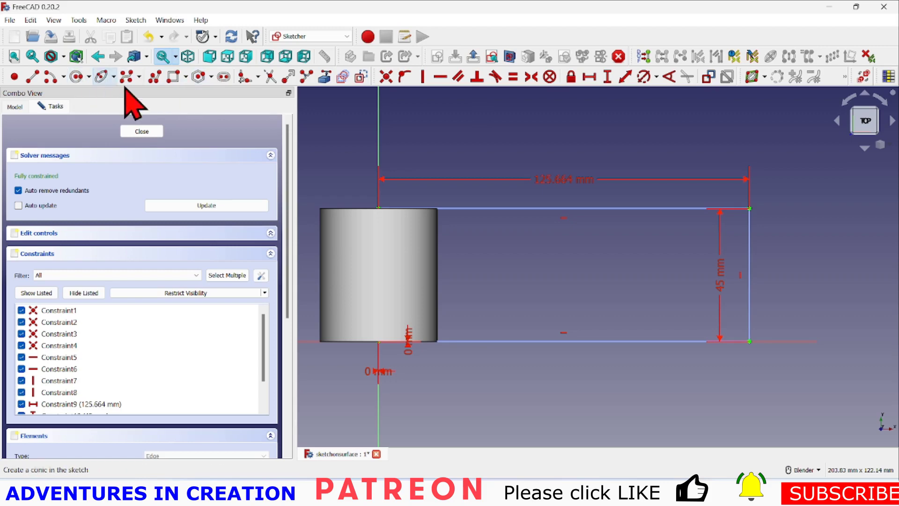
pyautogui.click(598, 264)
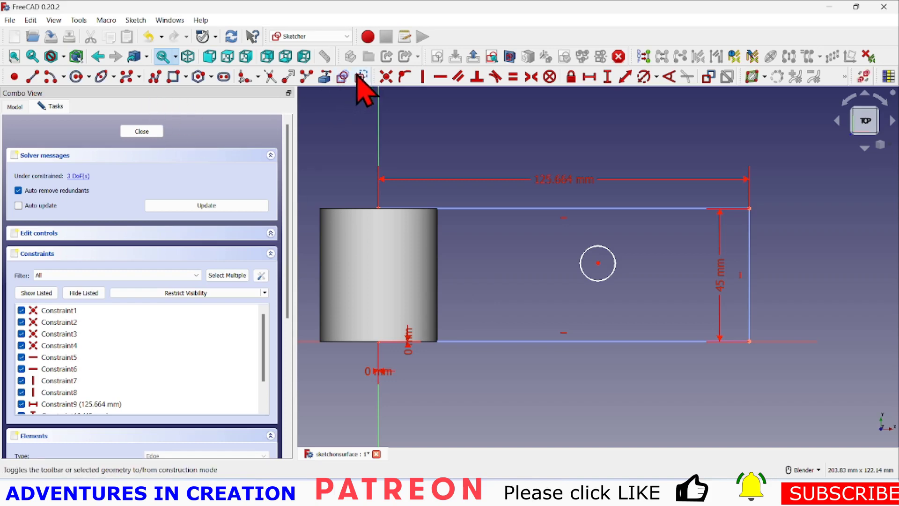
pyautogui.click(33, 77)
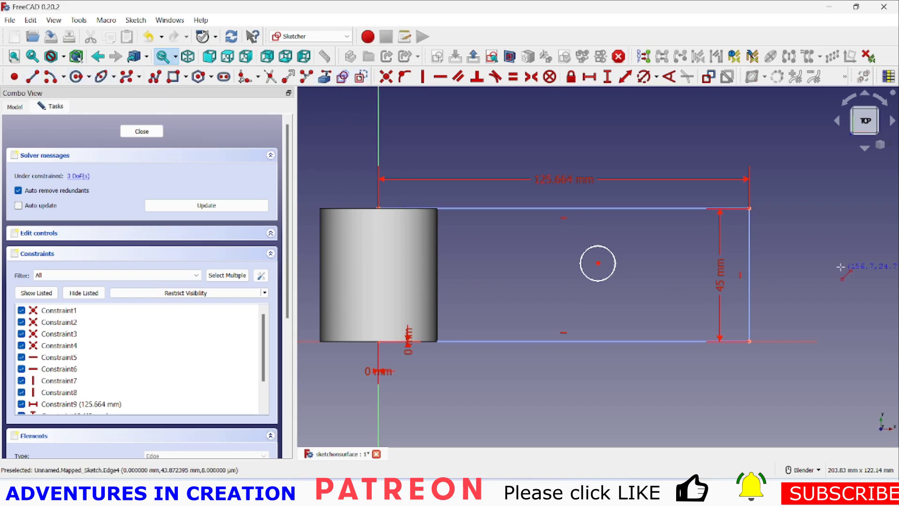
pyautogui.click(820, 270)
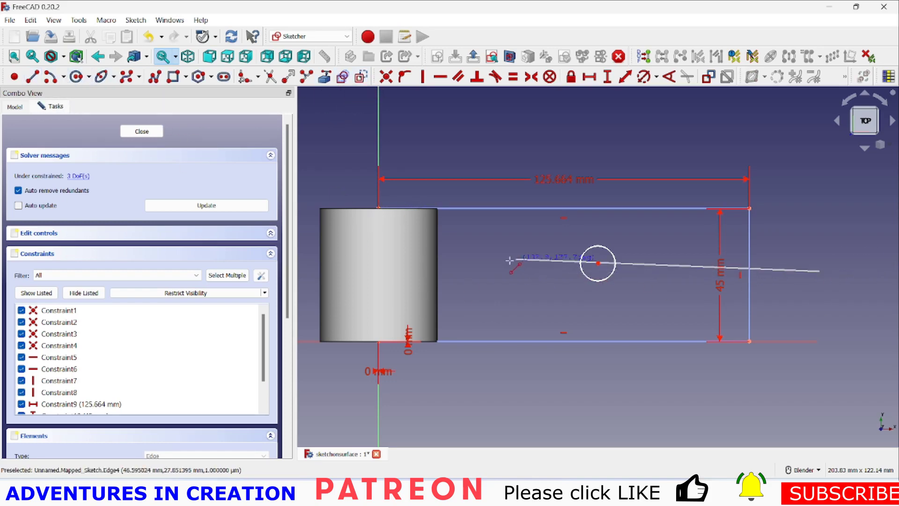
pyautogui.click(437, 271)
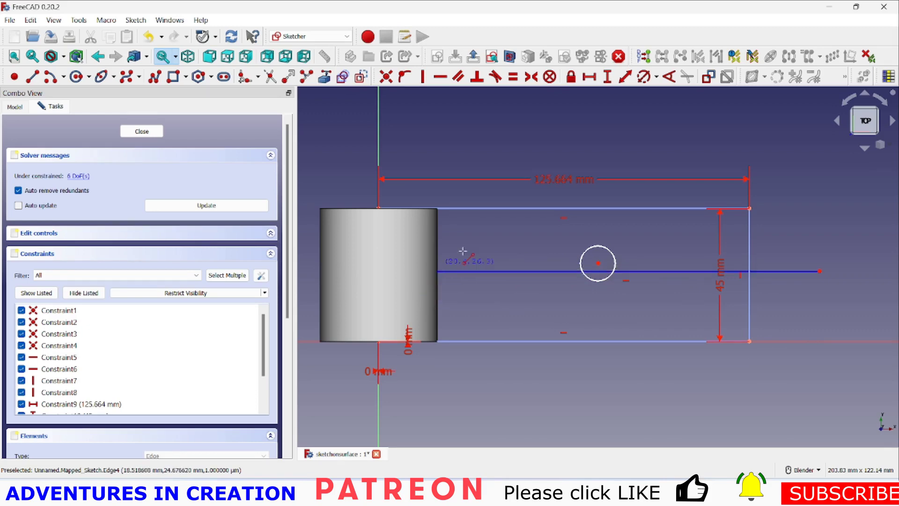
# Fix the line's endpoint 22.5 mm above the rectangle's bottom-right corner
pyautogui.click(750, 341)
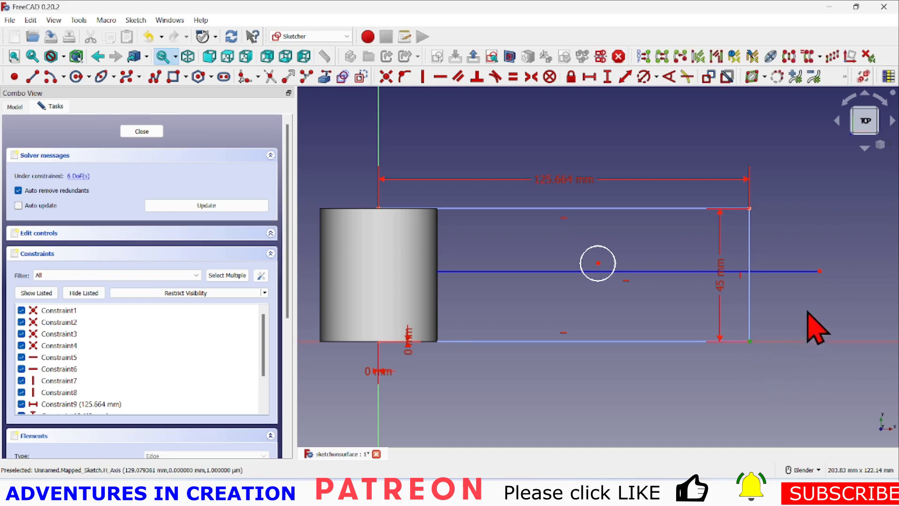
pyautogui.click(819, 271)
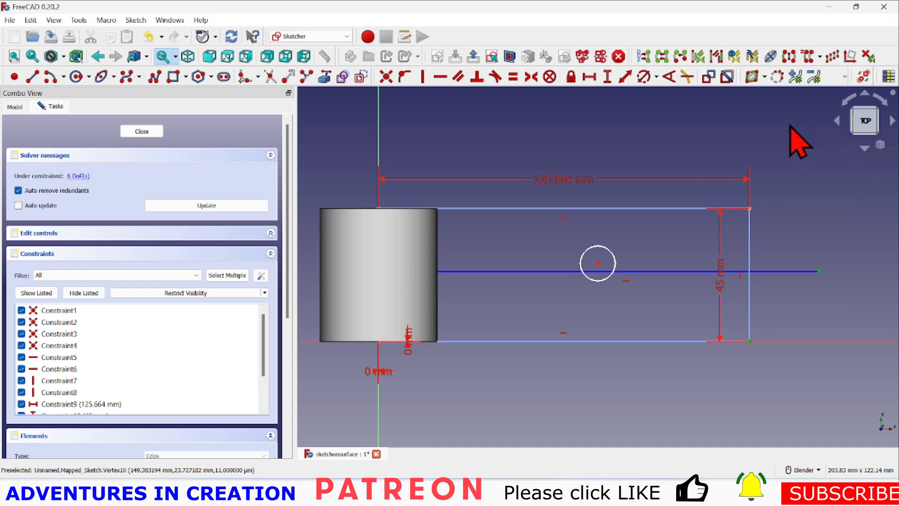
pyautogui.click(609, 76)
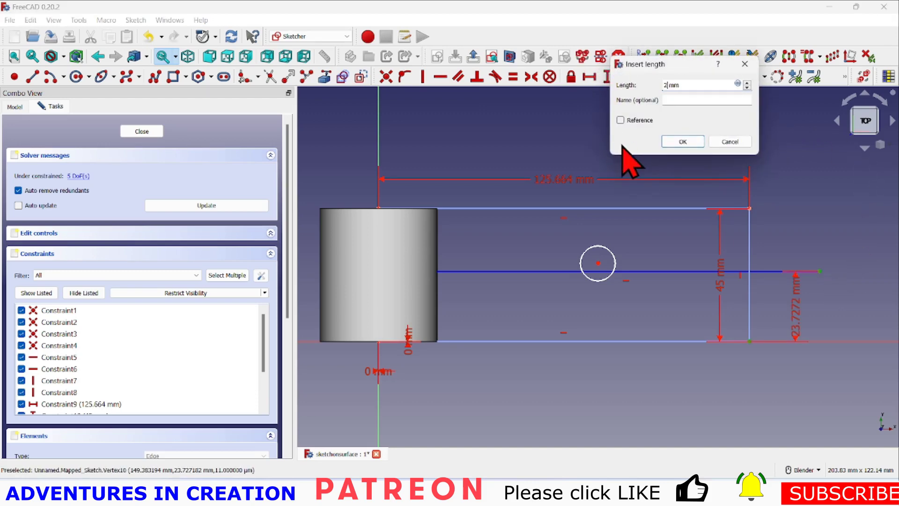
pyautogui.write('22.5')
pyautogui.click(683, 141)
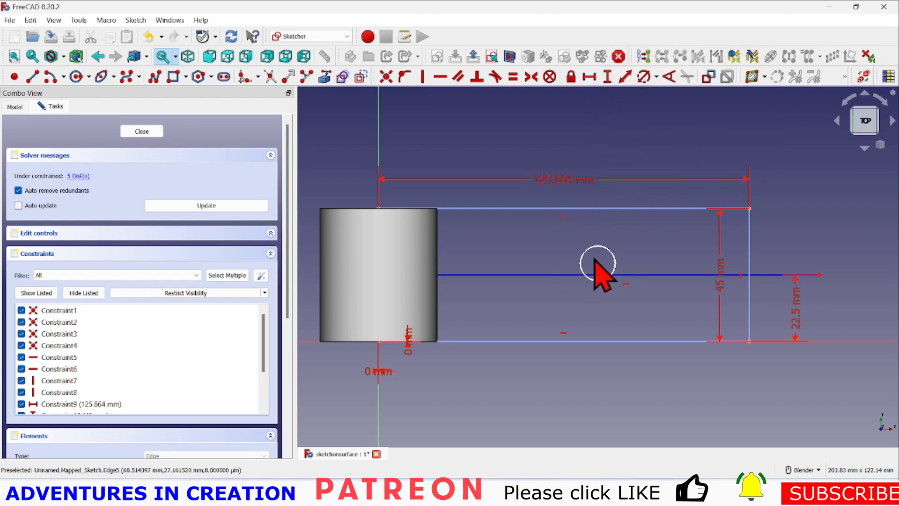
# Put the circle's centre on the horizontal line and give it a 10 mm diameter
pyautogui.click(598, 263)
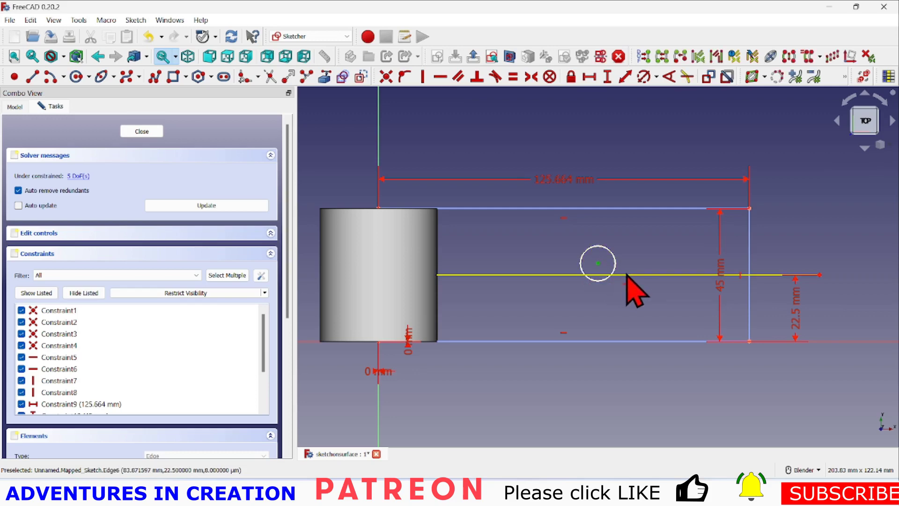
pyautogui.click(626, 275)
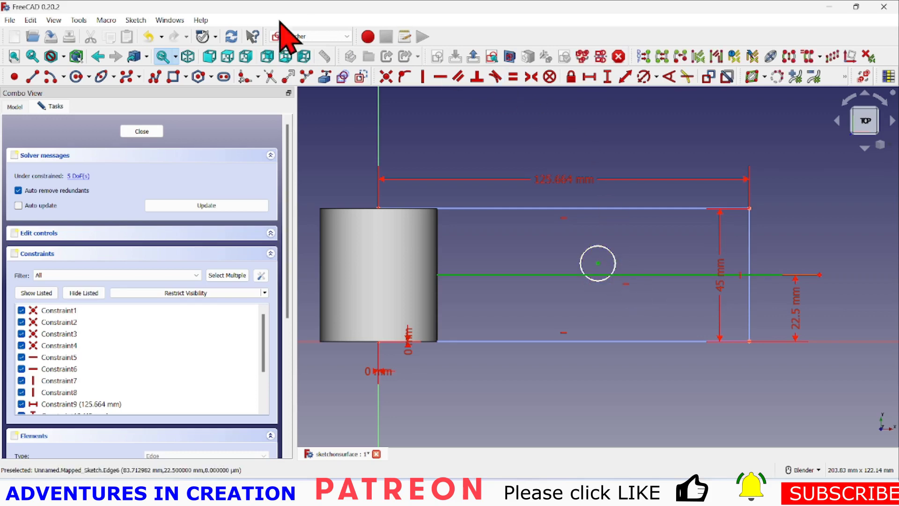
pyautogui.click(403, 76)
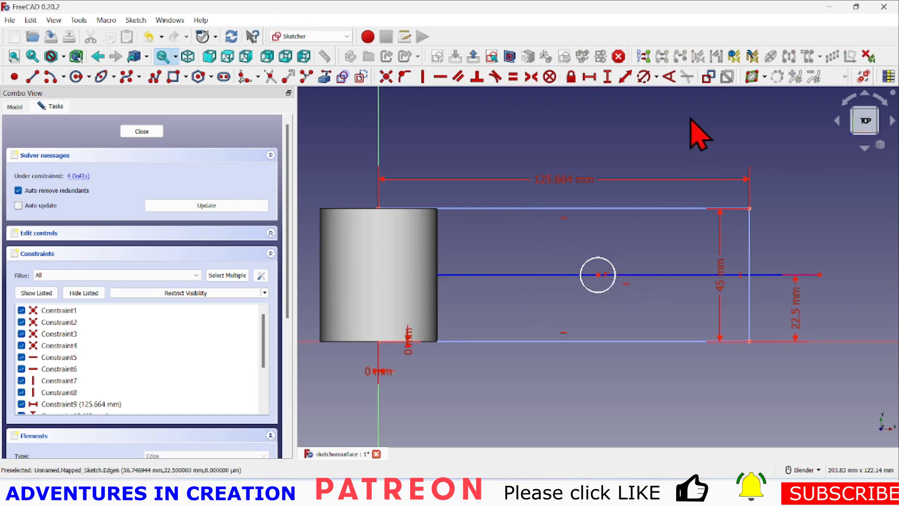
pyautogui.click(644, 76)
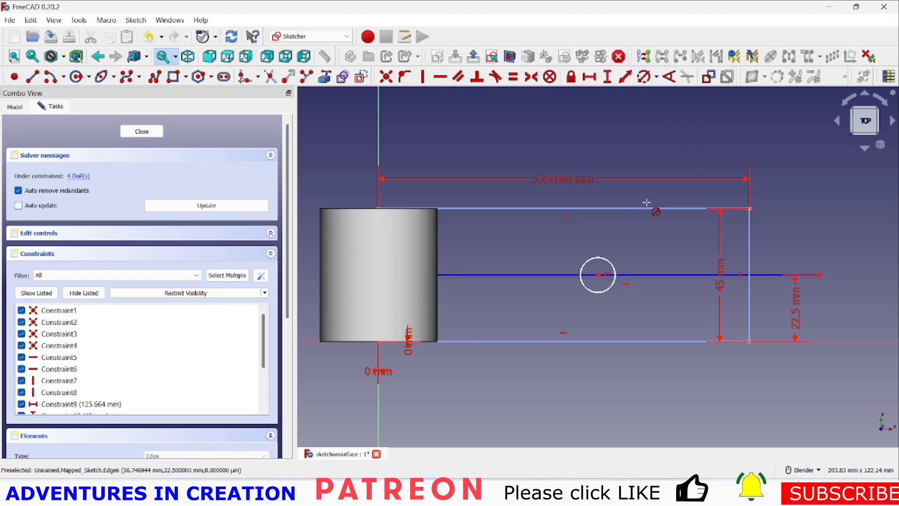
pyautogui.click(611, 262)
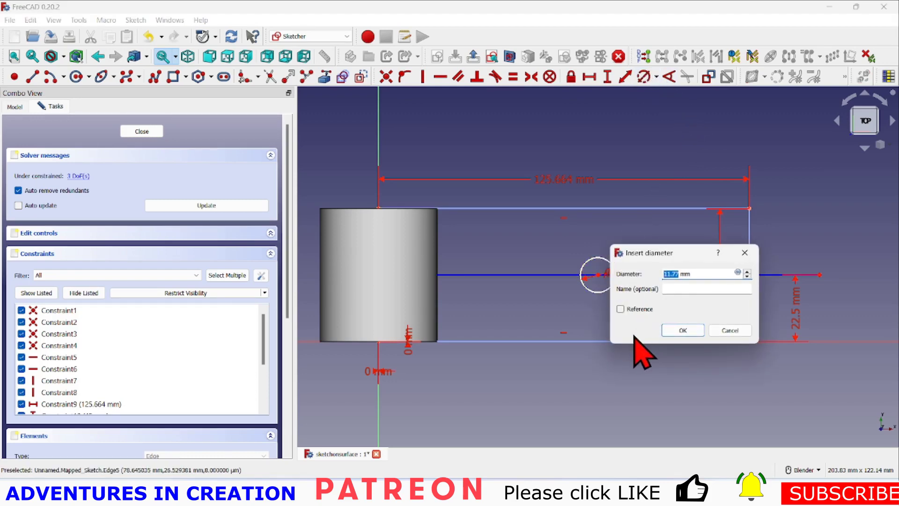
pyautogui.write('10')
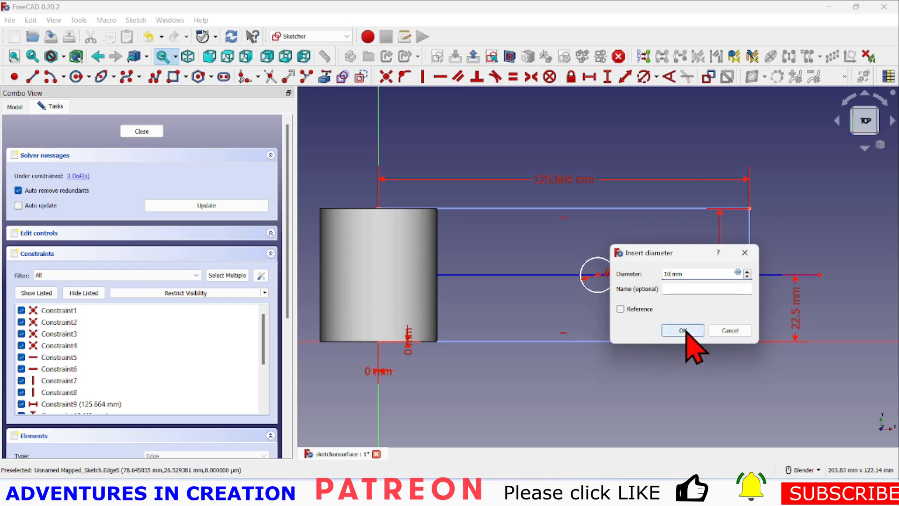
pyautogui.click(684, 330)
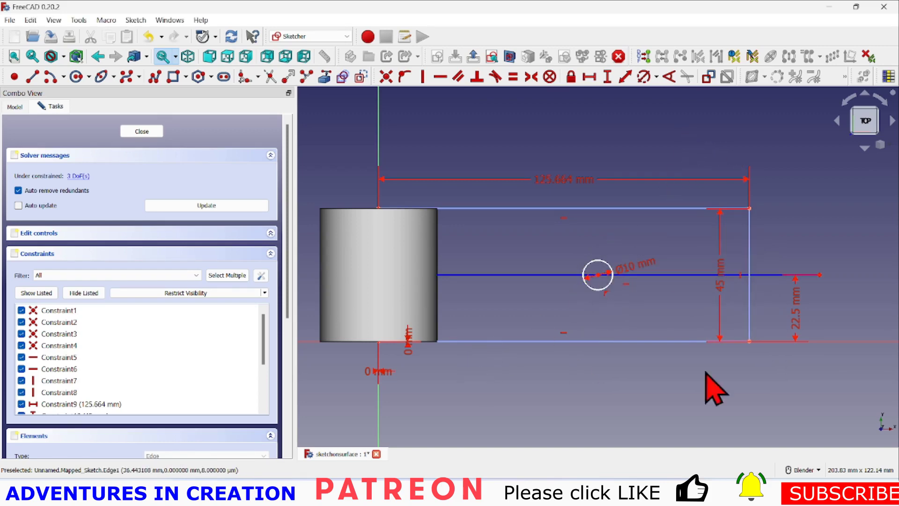
# Set the circle centre 50 mm horizontally from the rectangle's bottom-right corner
pyautogui.click(749, 341)
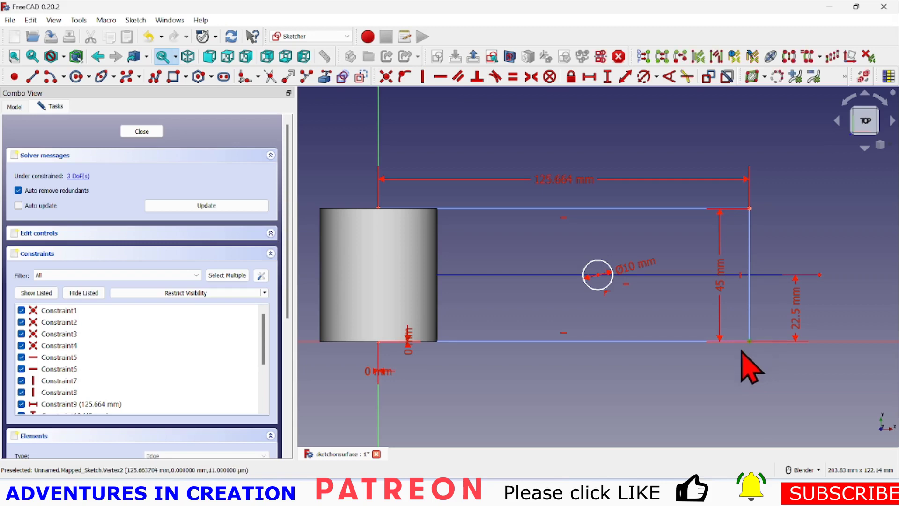
pyautogui.click(598, 276)
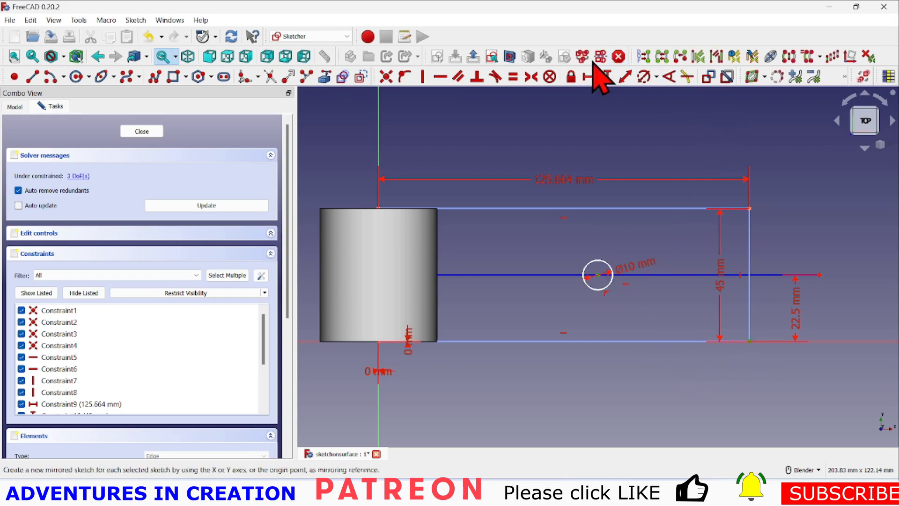
pyautogui.click(589, 77)
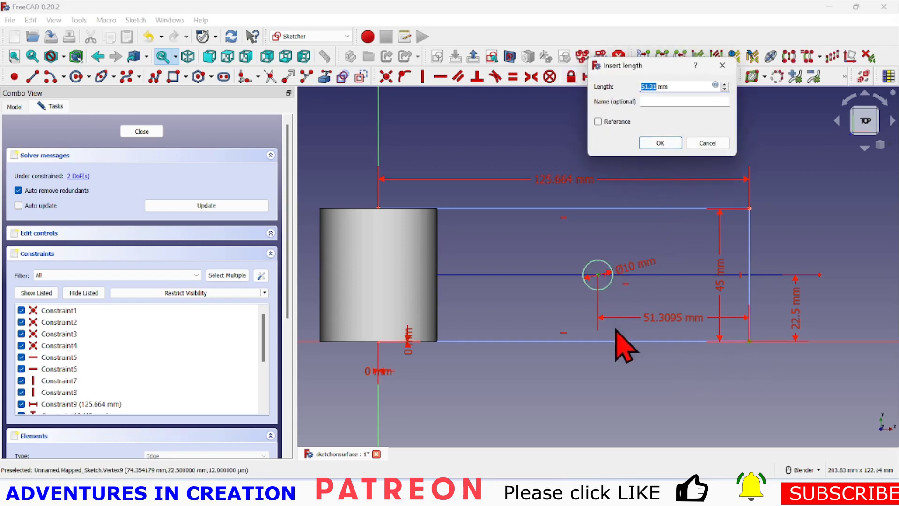
pyautogui.write('50')
pyautogui.click(658, 143)
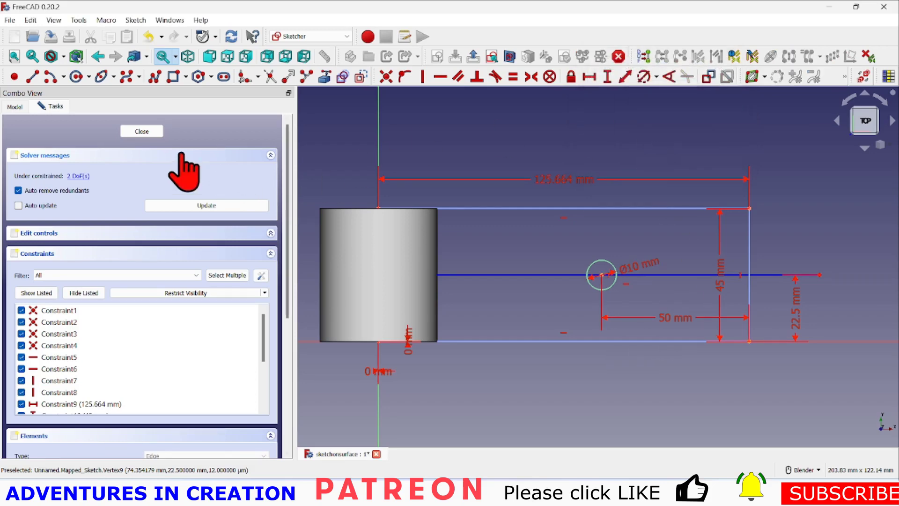
pyautogui.click(602, 260)
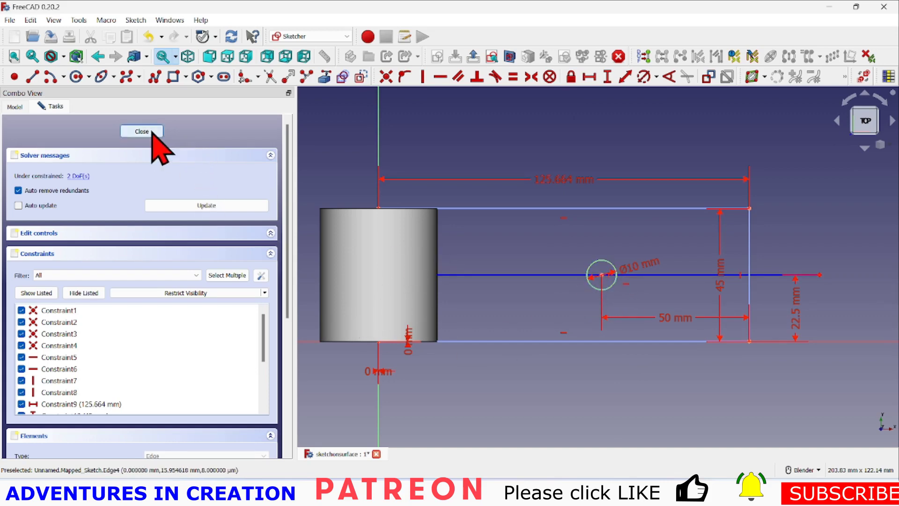
# Close the mapped sketch, view the circle wrapped on the tube, and return to Part Design
pyautogui.click(142, 131)
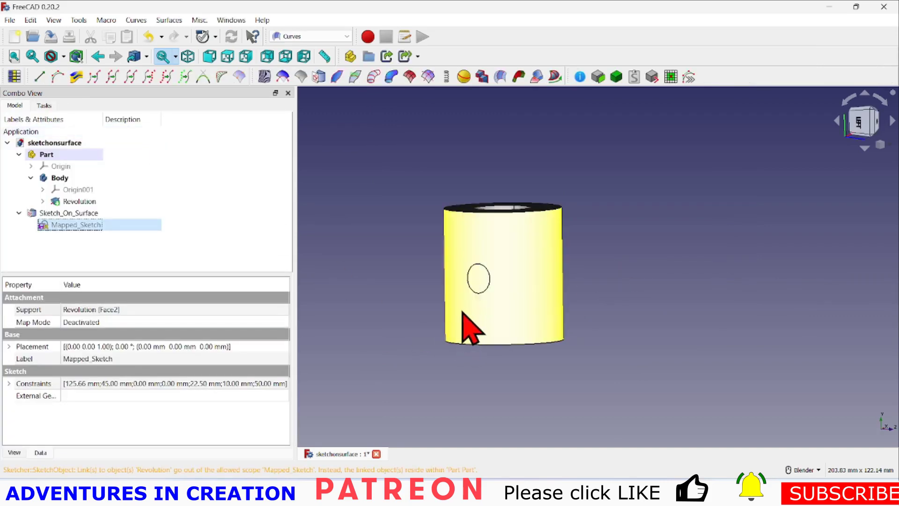
pyautogui.scroll(5, 465, 324)
pyautogui.moveTo(465, 325)
pyautogui.mouseDown(button='middle')
pyautogui.moveTo(548, 306)
pyautogui.moveTo(552, 247)
pyautogui.moveTo(488, 203)
pyautogui.moveTo(435, 223)
pyautogui.moveTo(407, 287)
pyautogui.moveTo(512, 325)
pyautogui.moveTo(484, 309)
pyautogui.moveTo(528, 287)
pyautogui.moveTo(525, 235)
pyautogui.moveTo(409, 219)
pyautogui.moveTo(432, 289)
pyautogui.moveTo(541, 312)
pyautogui.moveTo(515, 328)
pyautogui.moveTo(610, 315)
pyautogui.moveTo(601, 283)
pyautogui.moveTo(536, 297)
pyautogui.mouseUp(button='middle')
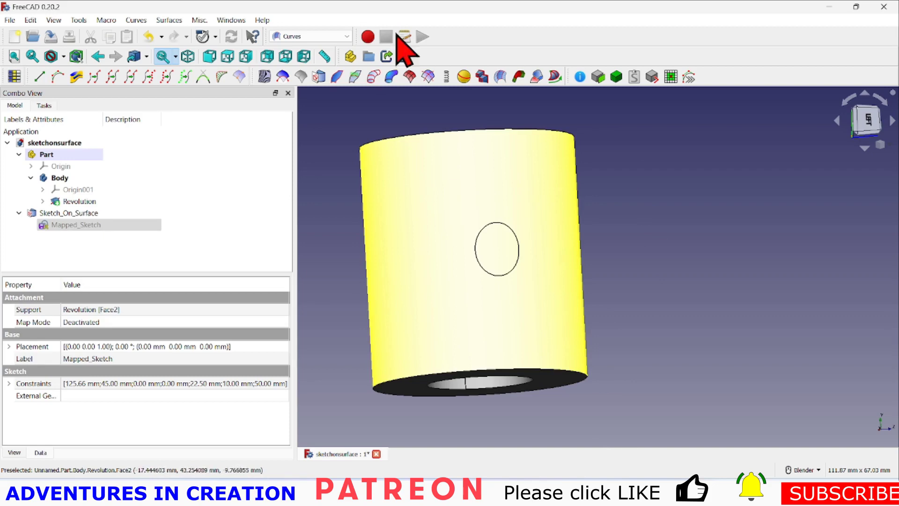
pyautogui.click(347, 36)
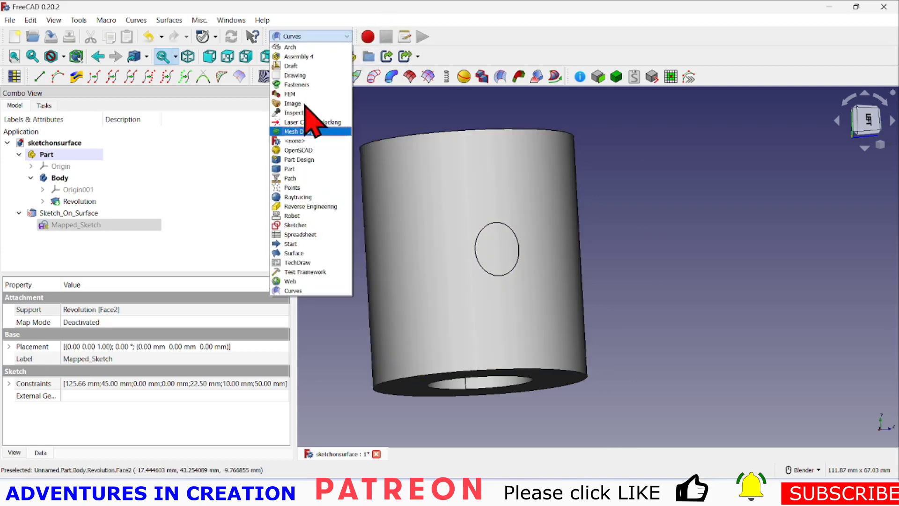
pyautogui.click(314, 160)
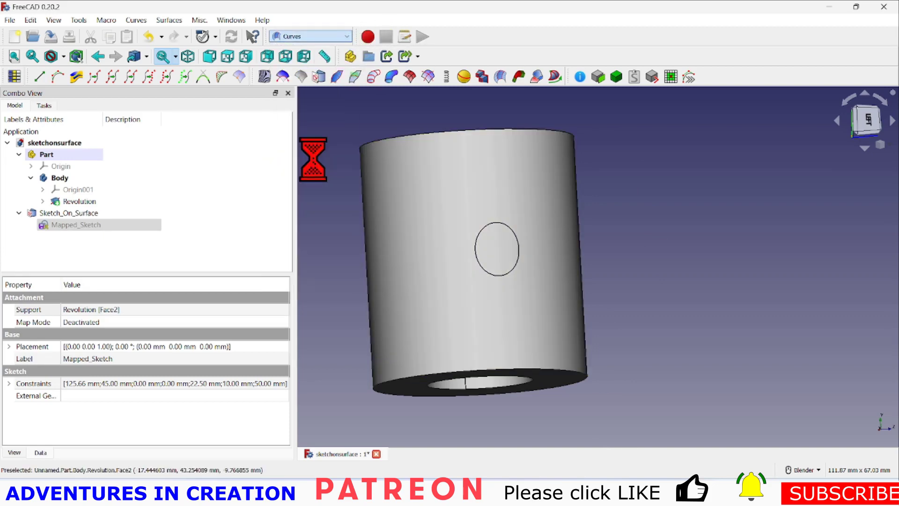
pyautogui.scroll(-5, 442, 246)
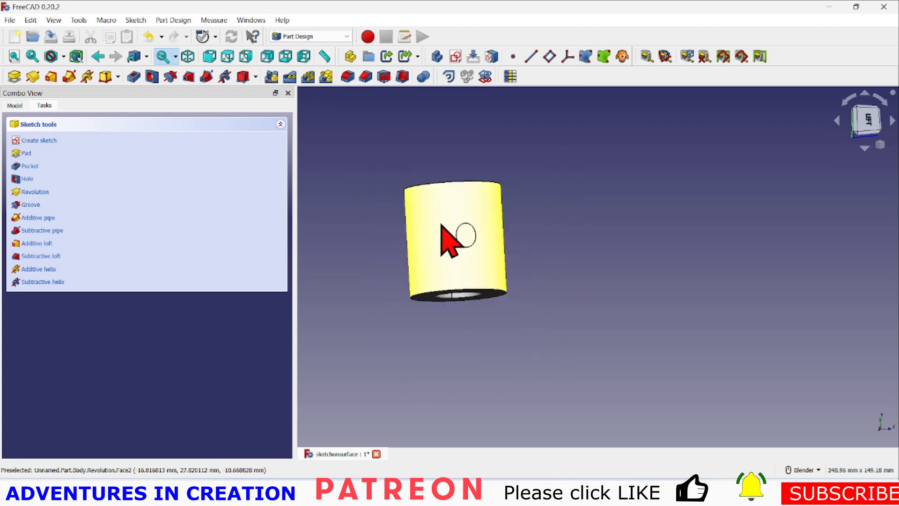
# Create a new sketch on the YZ plane and show the body cut at the sketch plane
pyautogui.click(18, 105)
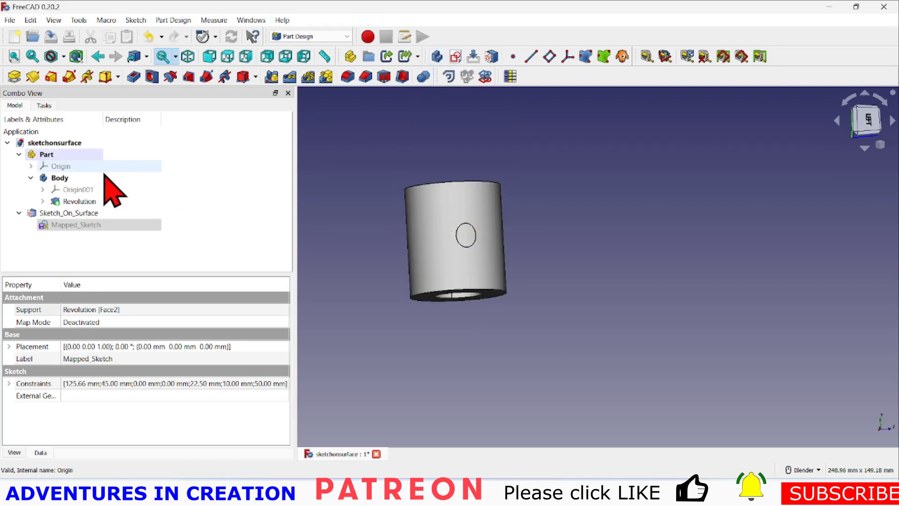
pyautogui.click(456, 57)
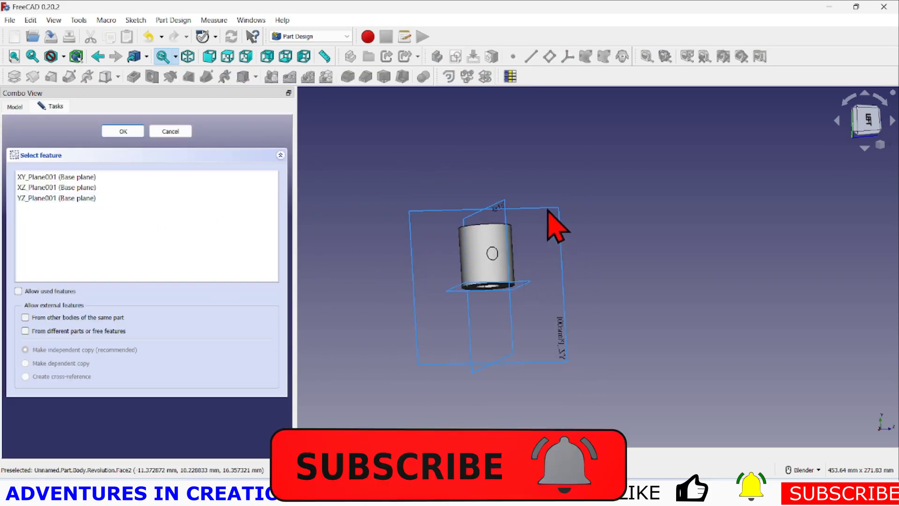
pyautogui.click(540, 210)
pyautogui.click(14, 105)
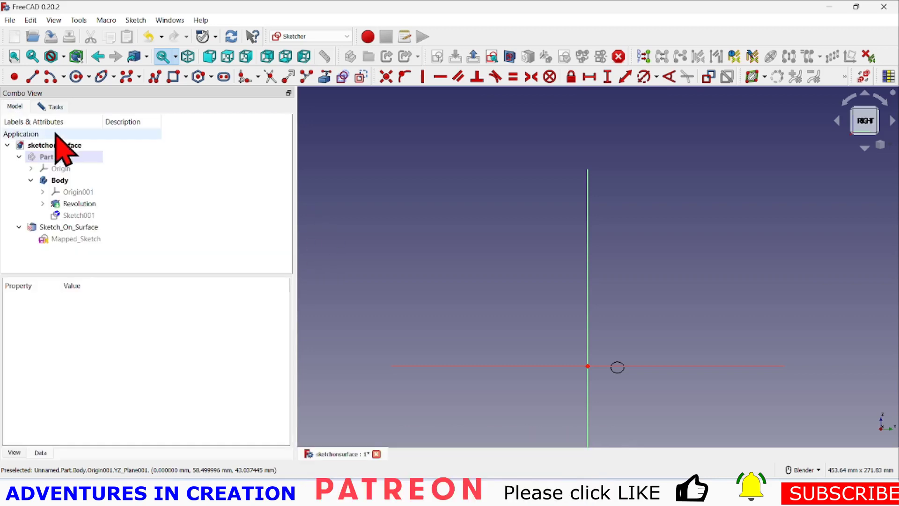
pyautogui.click(70, 157)
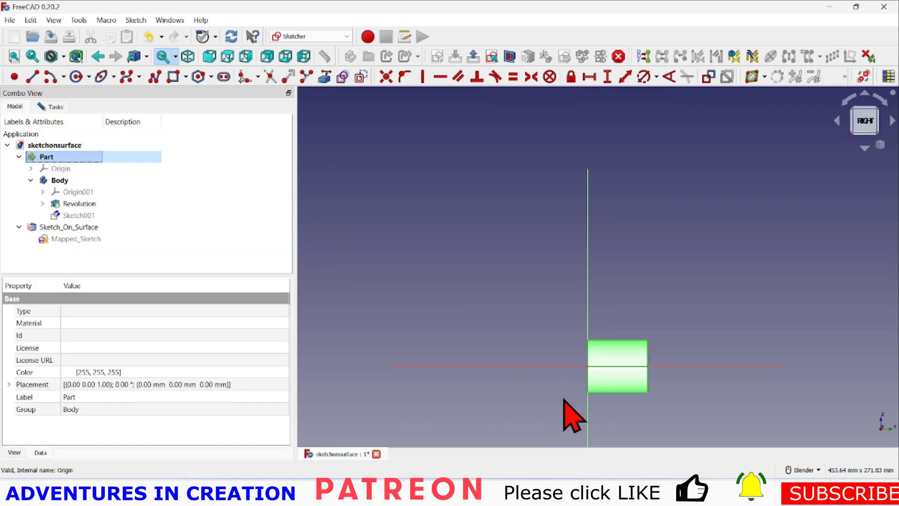
pyautogui.scroll(-1, 602, 427)
pyautogui.scroll(3, 618, 431)
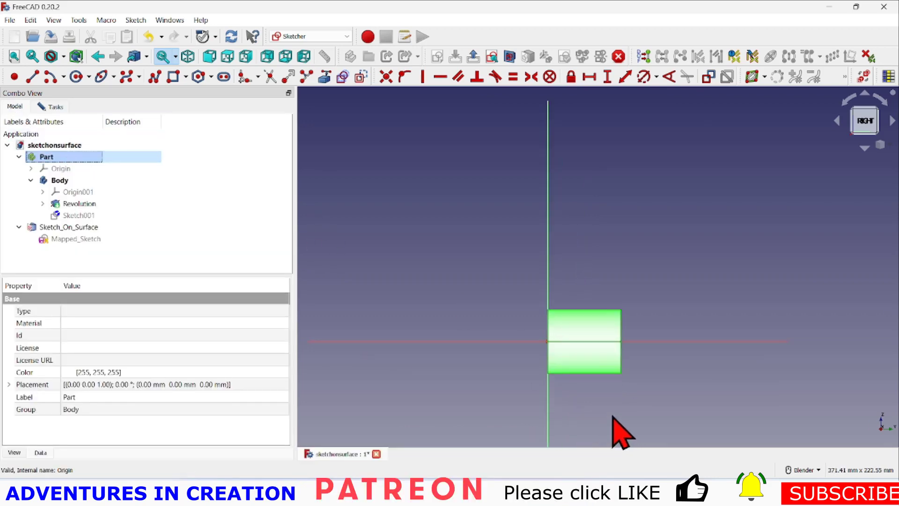
pyautogui.click(509, 57)
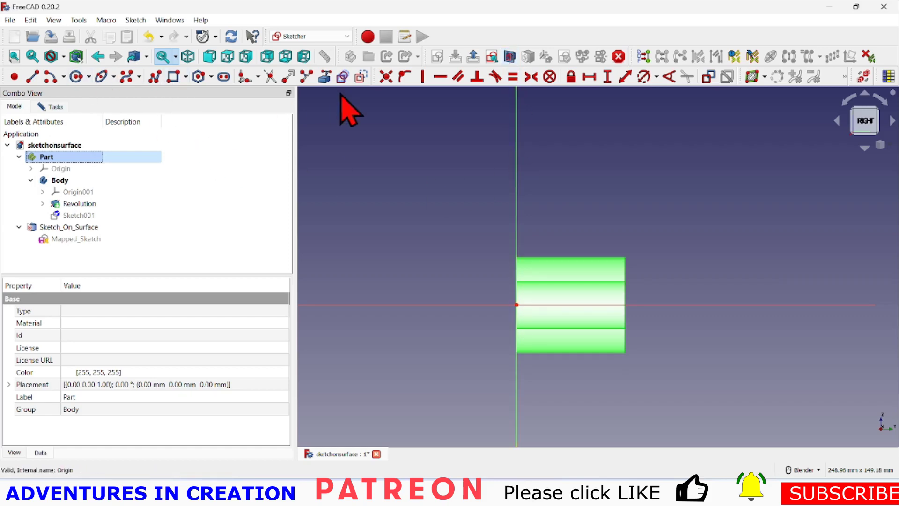
# Draw a circle centred on the horizontal axis and constrain its diameter to 10 mm
pyautogui.click(75, 76)
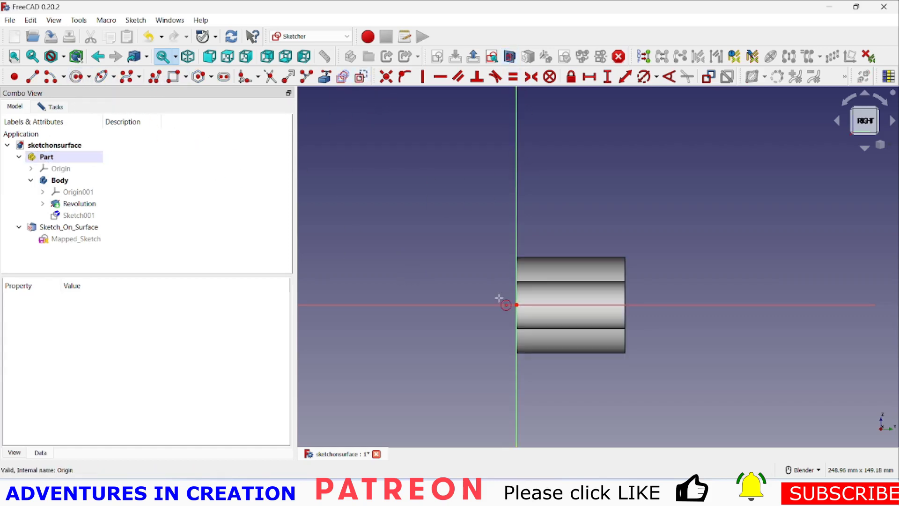
pyautogui.click(539, 305)
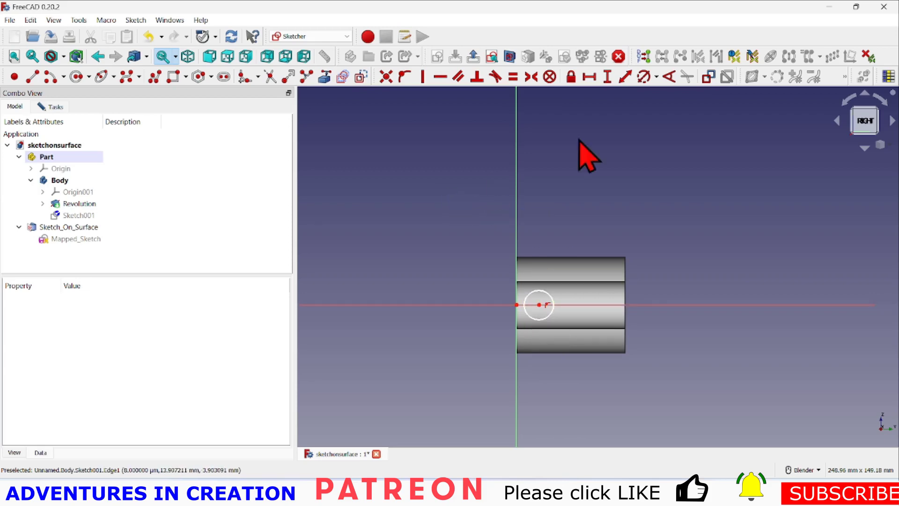
pyautogui.click(648, 77)
pyautogui.click(547, 292)
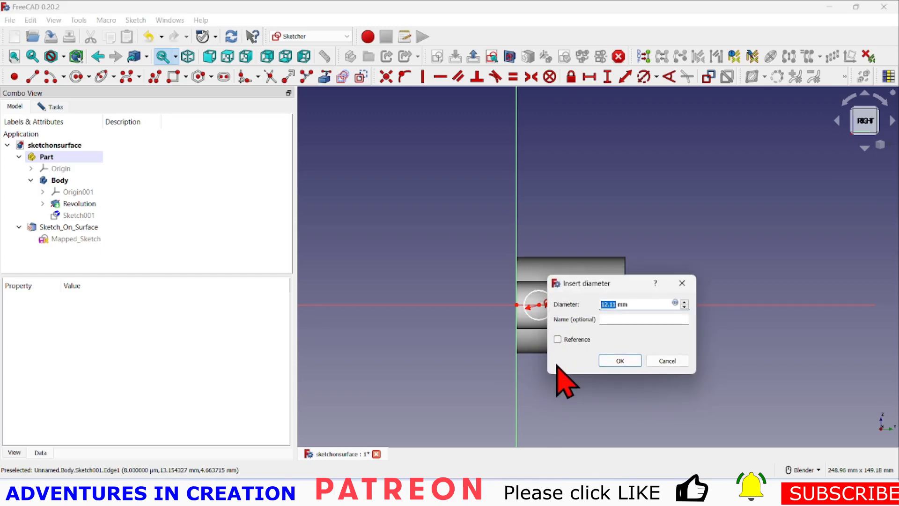
pyautogui.write('10')
pyautogui.click(622, 361)
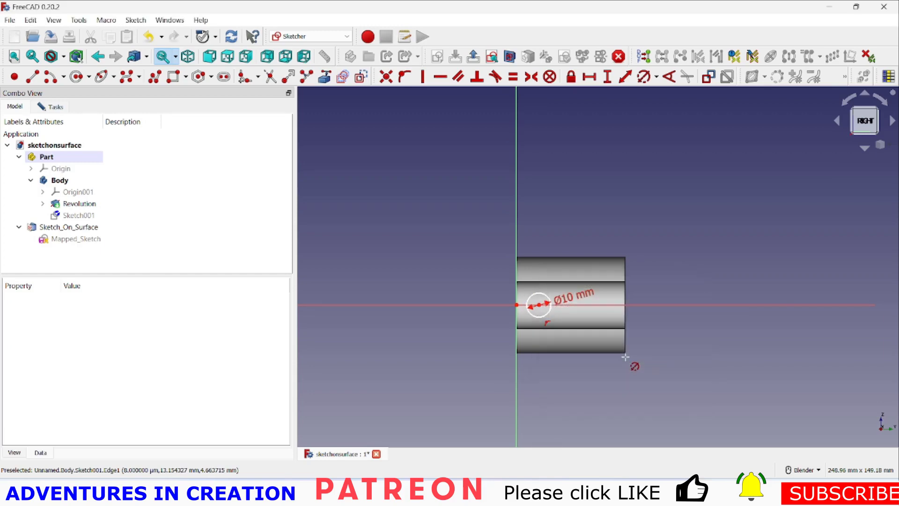
pyautogui.scroll(-3, 586, 378)
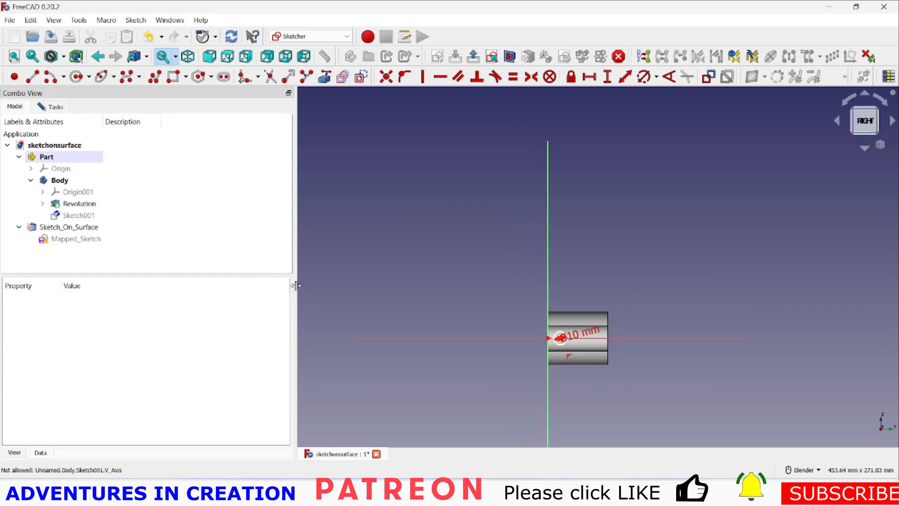
pyautogui.scroll(3, 431, 361)
pyautogui.scroll(-1, 431, 361)
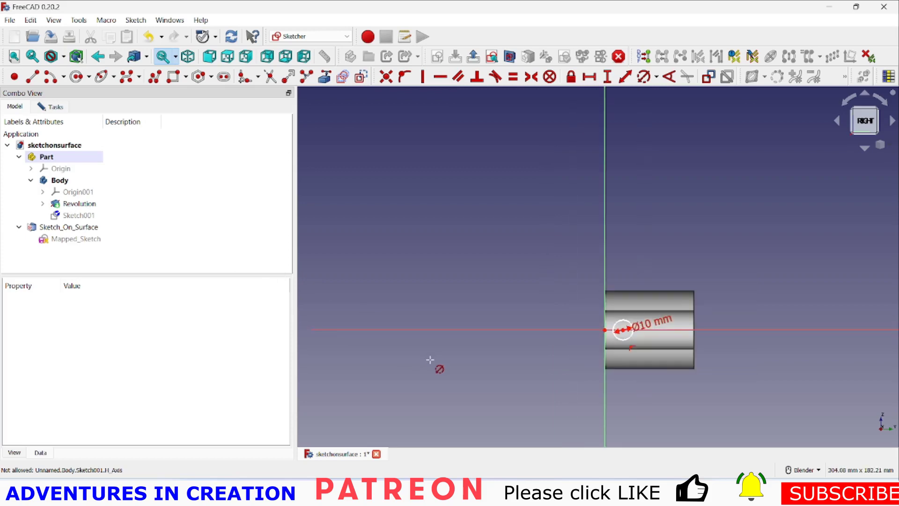
pyautogui.click(56, 107)
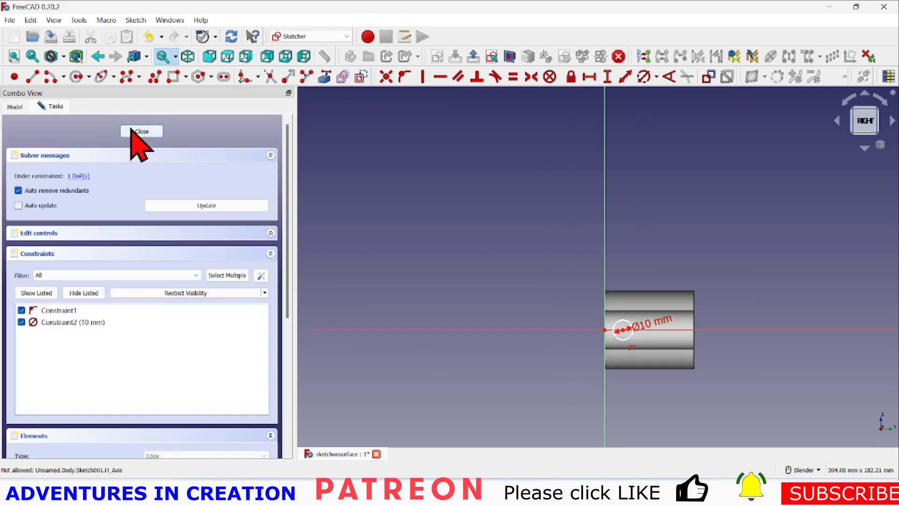
# Close the circle sketch, pocket it Through all, and orbit to view the hole
pyautogui.click(134, 131)
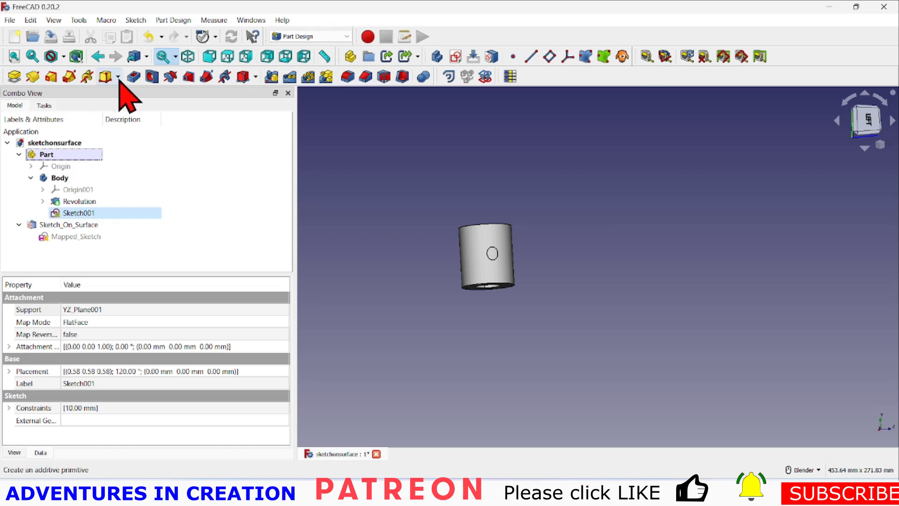
pyautogui.click(134, 76)
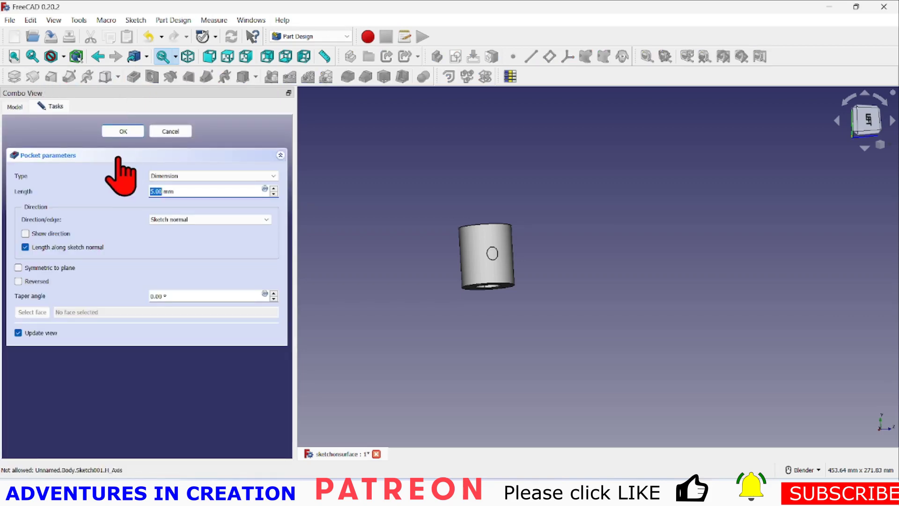
pyautogui.click(214, 176)
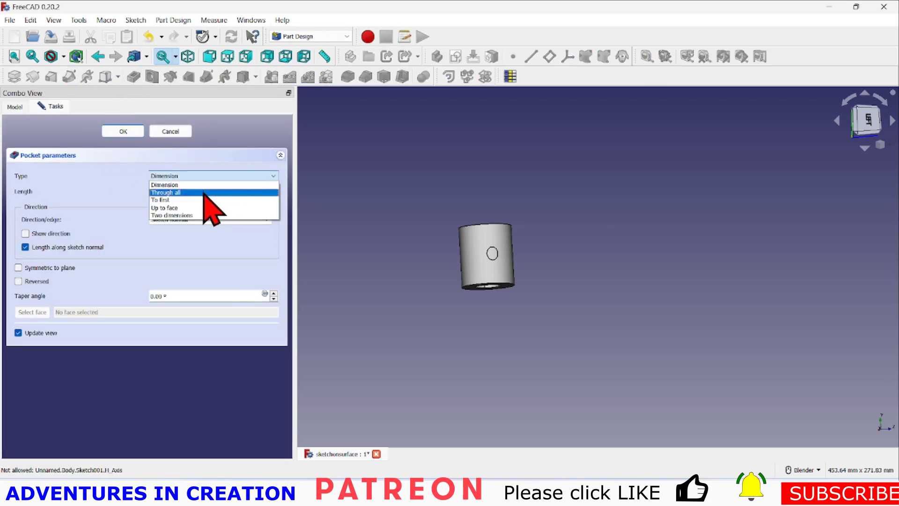
pyautogui.click(206, 192)
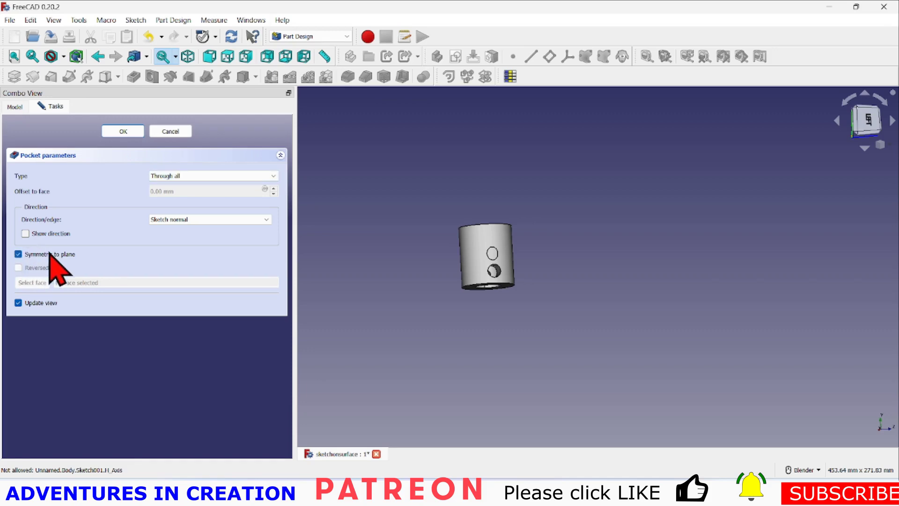
pyautogui.click(123, 132)
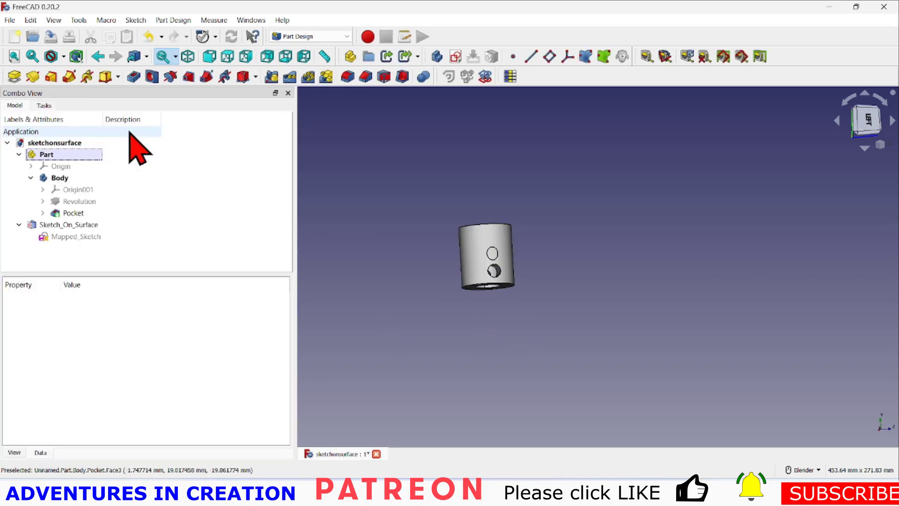
pyautogui.scroll(3, 562, 290)
pyautogui.moveTo(555, 277); pyautogui.dragTo(468, 233, button='middle')
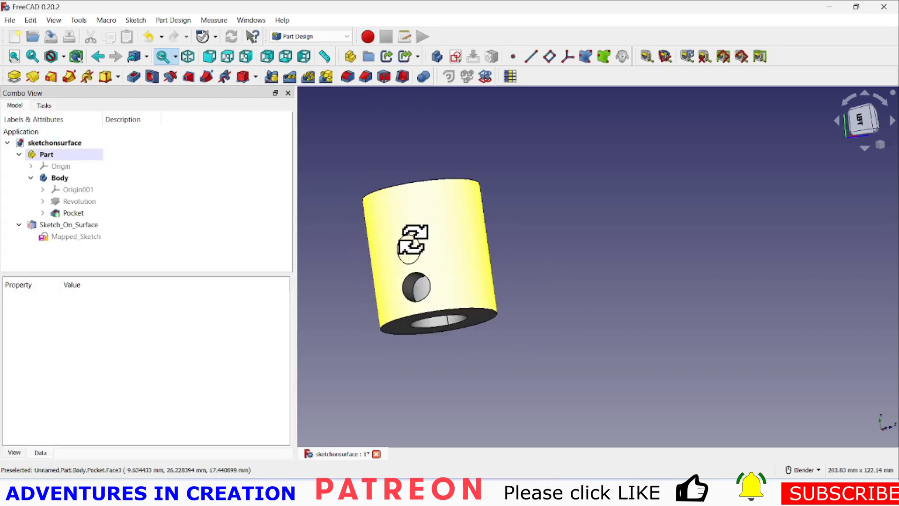
pyautogui.moveTo(416, 238); pyautogui.dragTo(434, 262, button='middle')
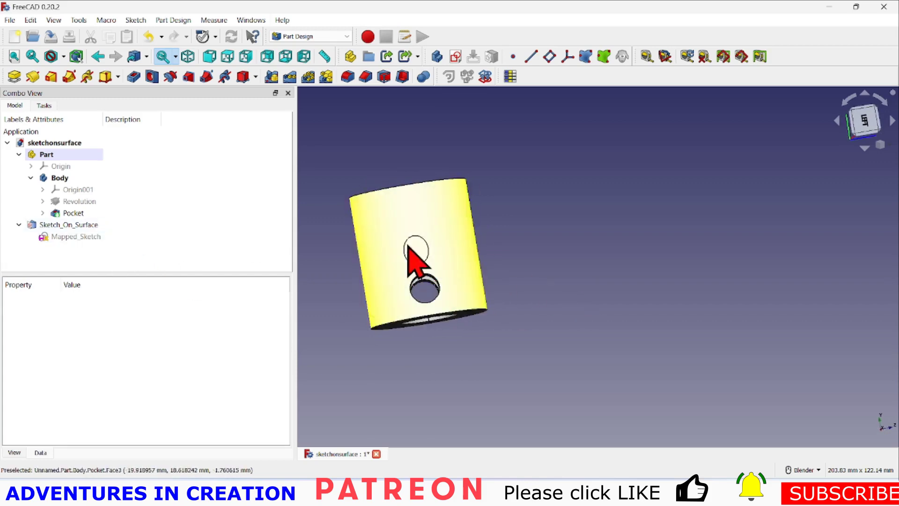
pyautogui.scroll(4, 433, 290)
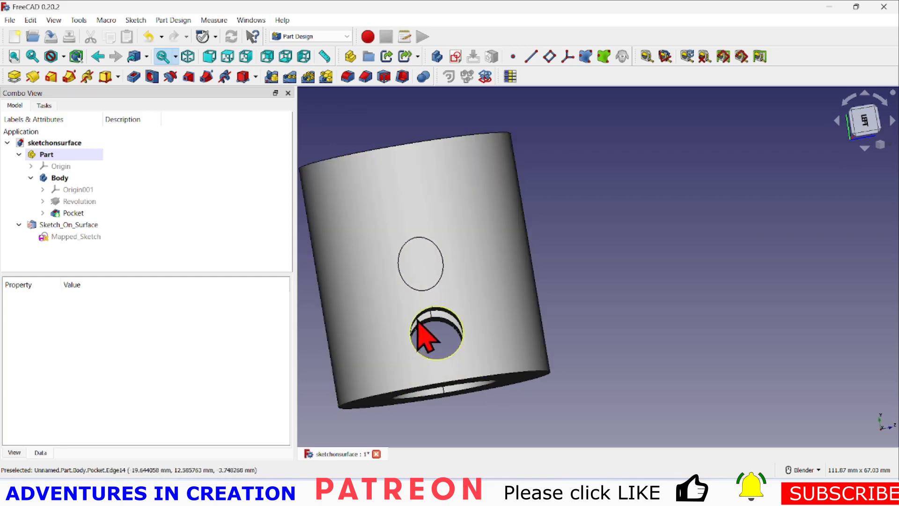
pyautogui.moveTo(425, 331); pyautogui.dragTo(426, 281, button='middle')
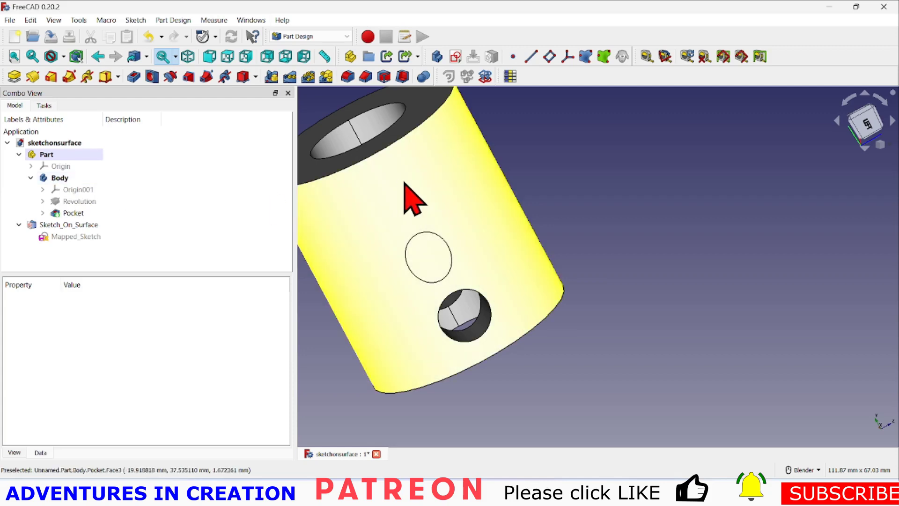
# Switch to the Curves workbench and create a sketch on the cylinder's outer curved face
pyautogui.click(350, 38)
pyautogui.click(299, 292)
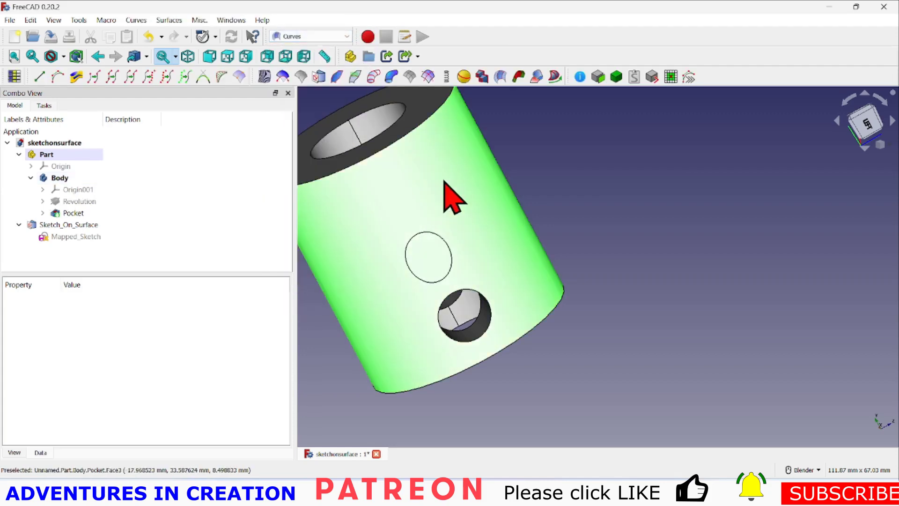
pyautogui.click(440, 206)
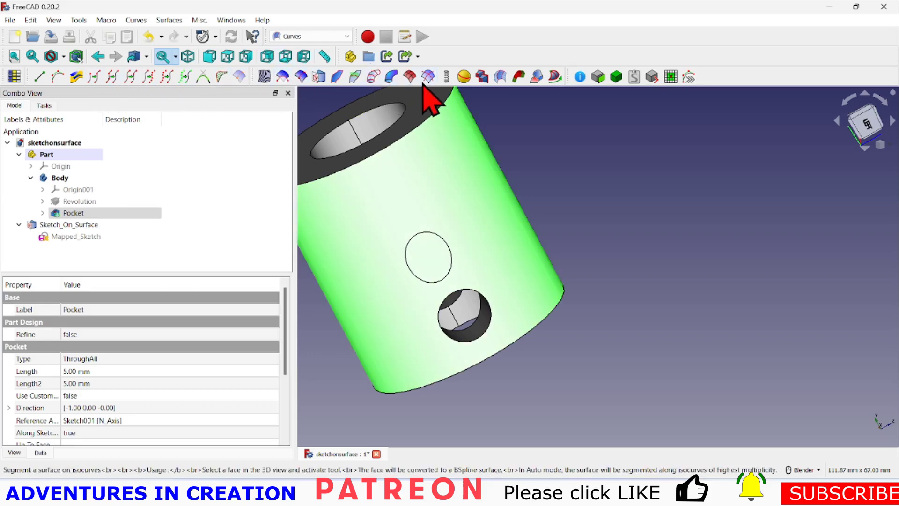
pyautogui.click(319, 78)
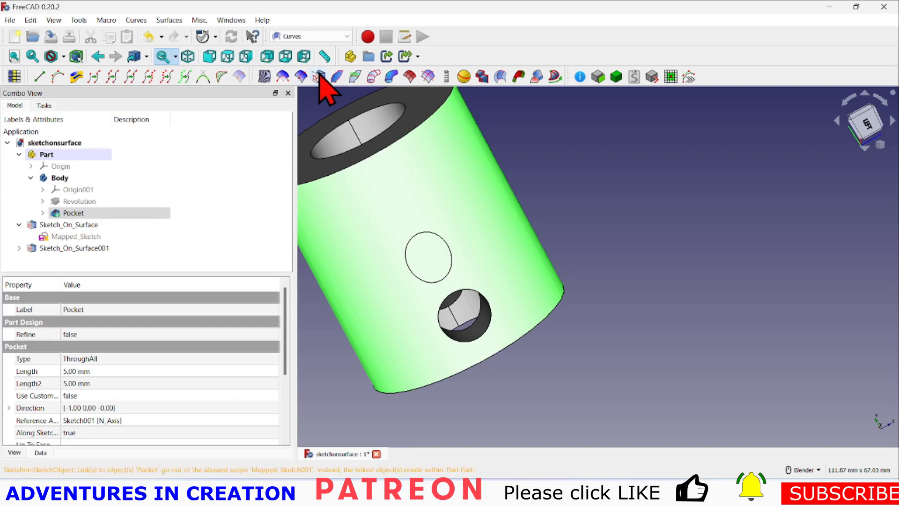
pyautogui.click(82, 248)
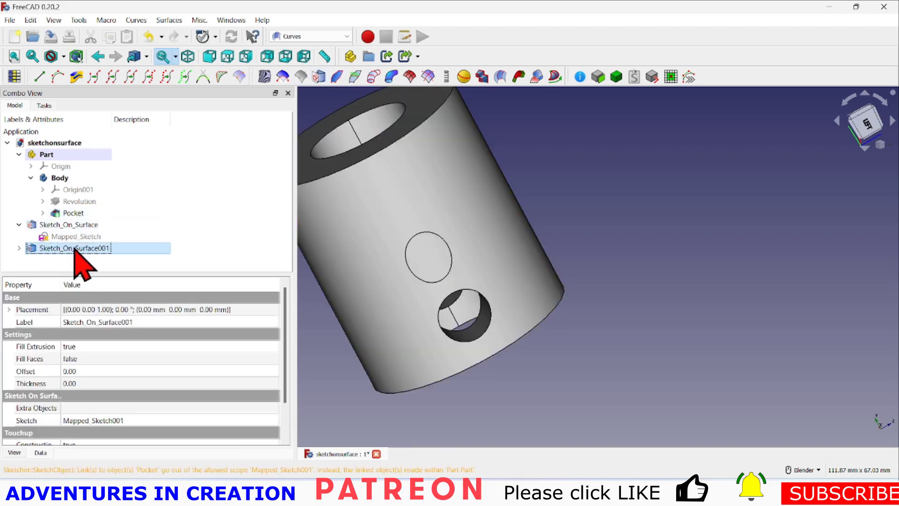
# Open Mapped_Sketch001 and draw a horizontal line across the unwrapped rectangle
pyautogui.click(19, 248)
pyautogui.doubleClick(80, 260)
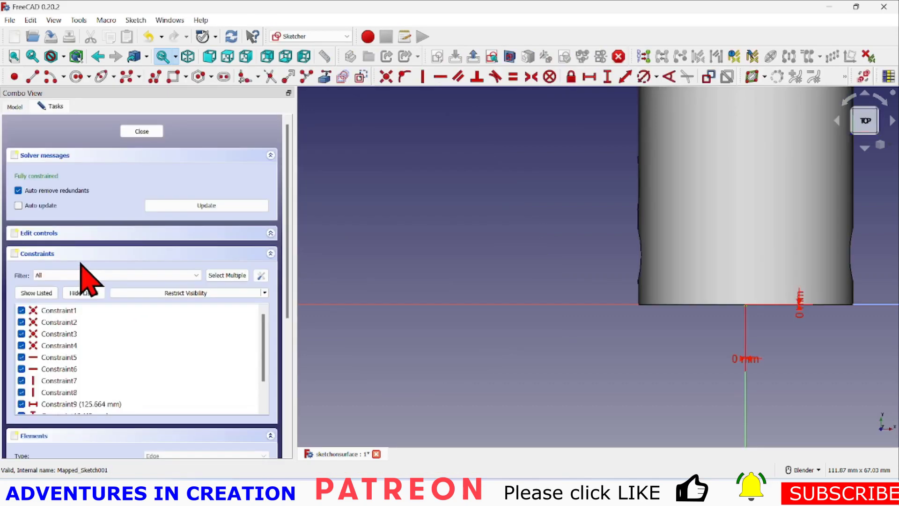
pyautogui.scroll(-1, 824, 160)
pyautogui.keyDown('shift'); pyautogui.moveTo(646, 258); pyautogui.dragTo(184, 305, button='middle'); pyautogui.keyUp('shift')
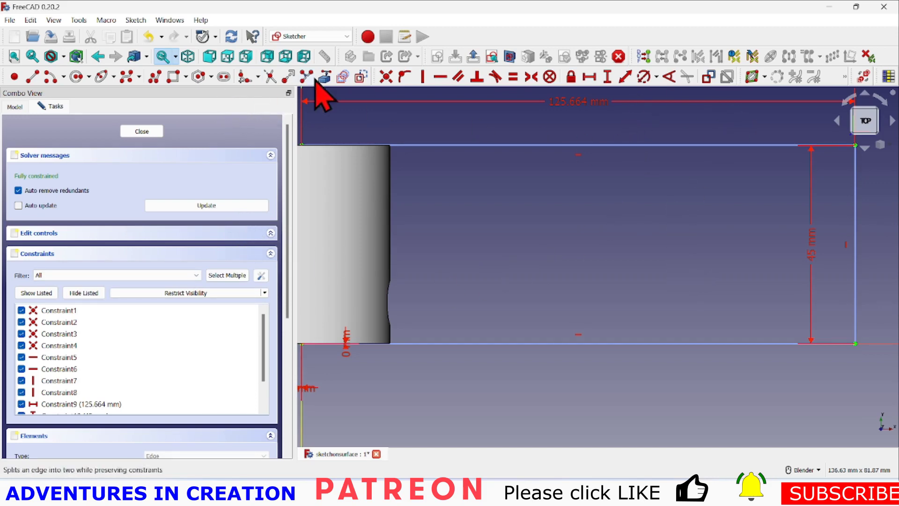
pyautogui.click(11, 78)
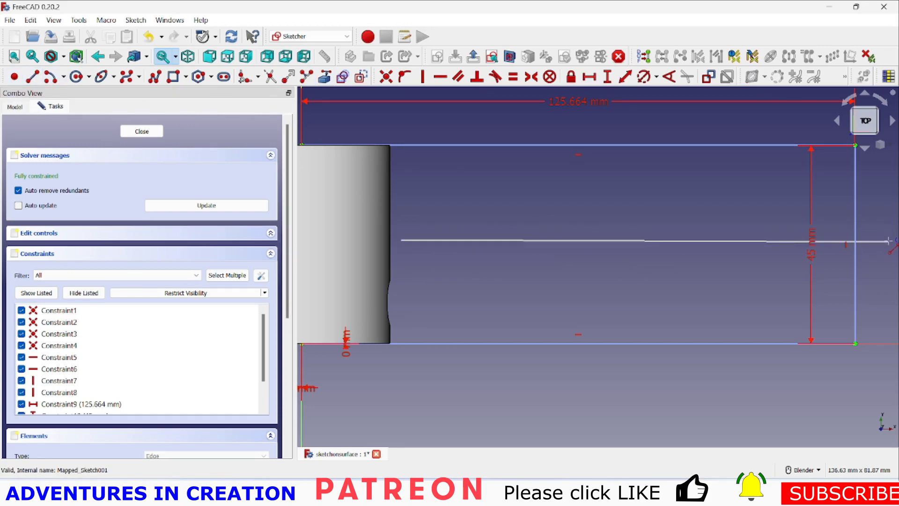
pyautogui.click(889, 240)
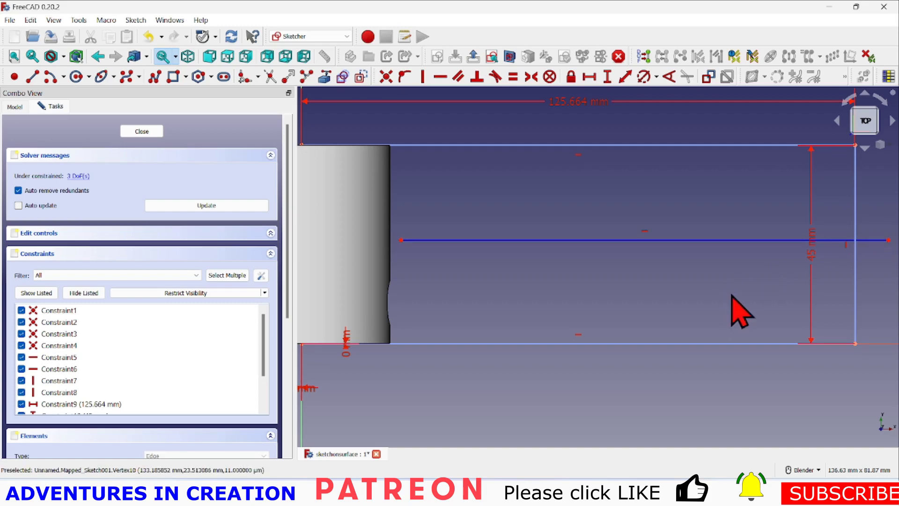
# Constrain the line's right end 22.5 mm above the rectangle's bottom-right corner
pyautogui.click(607, 77)
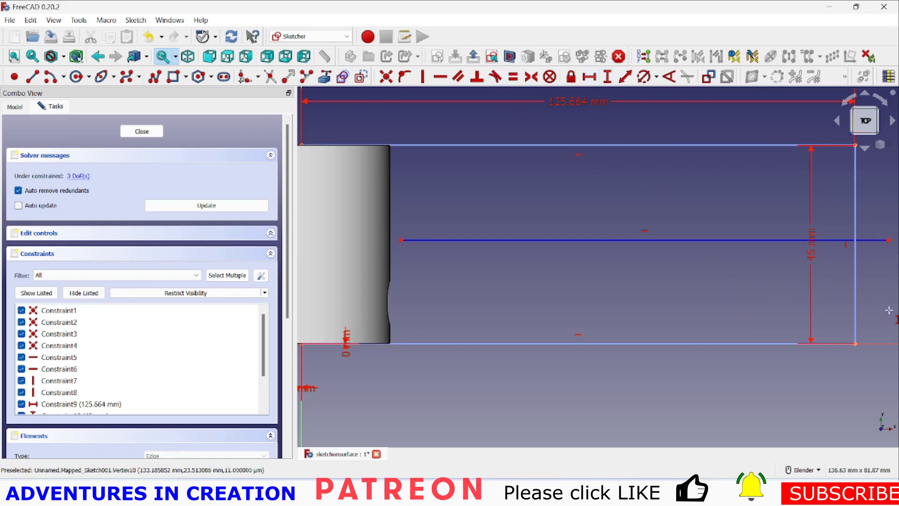
pyautogui.click(855, 345)
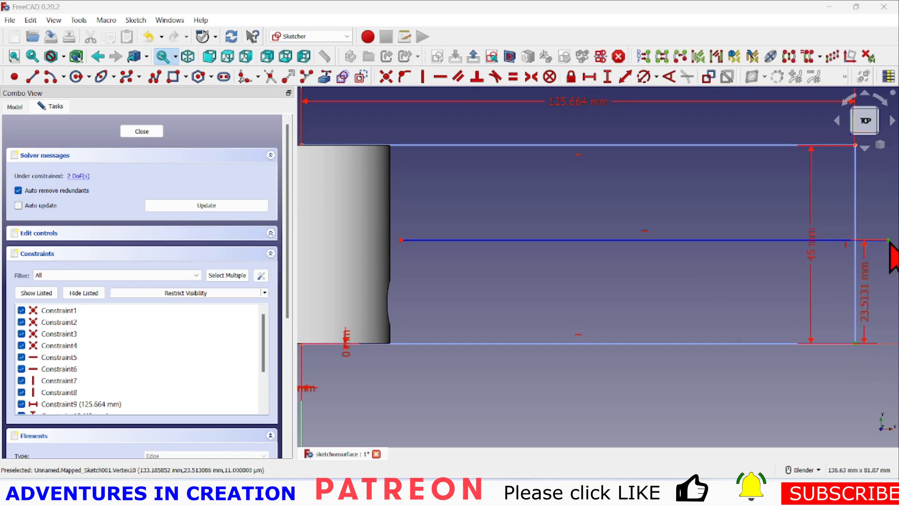
pyautogui.click(888, 240)
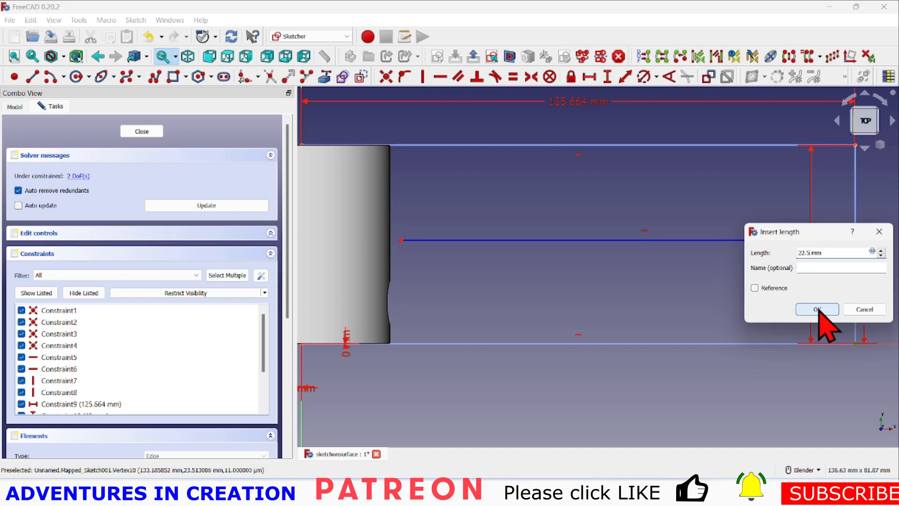
pyautogui.click(817, 309)
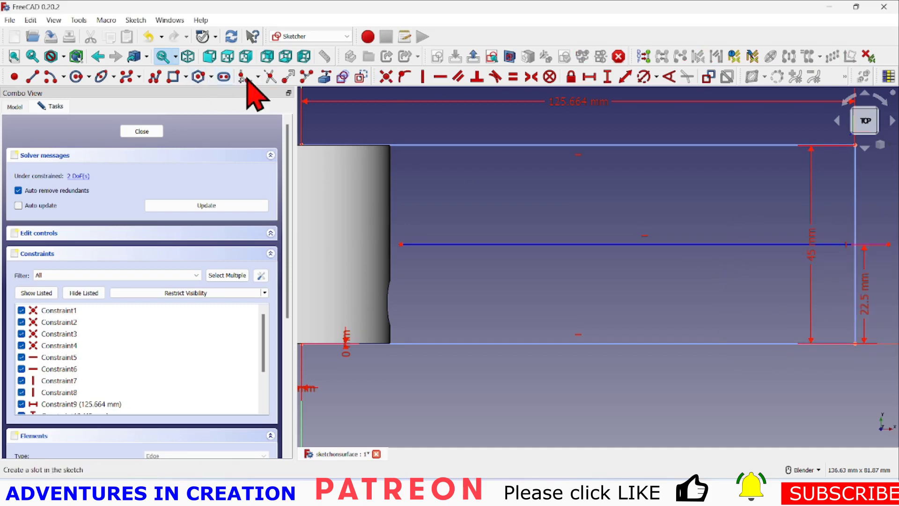
# Draw a circle centred on the horizontal line and set its diameter to 10 mm
pyautogui.click(75, 76)
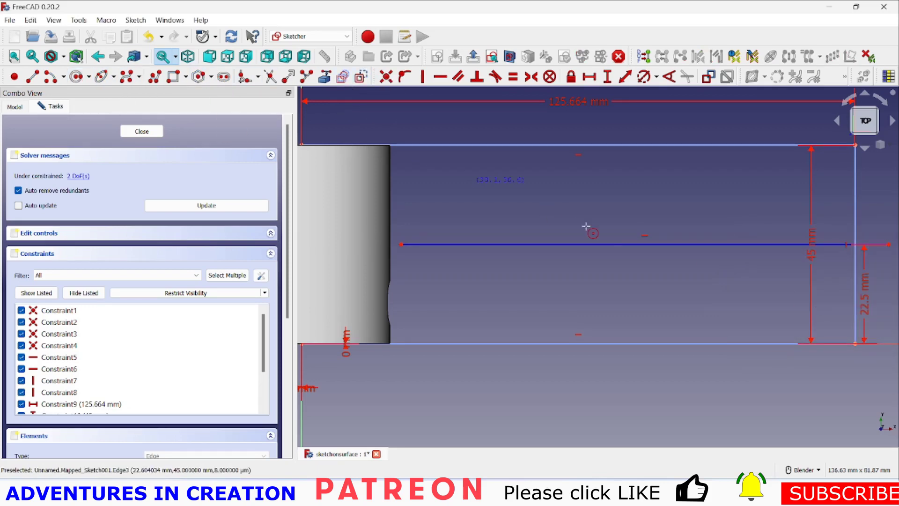
pyautogui.click(628, 244)
pyautogui.click(641, 267)
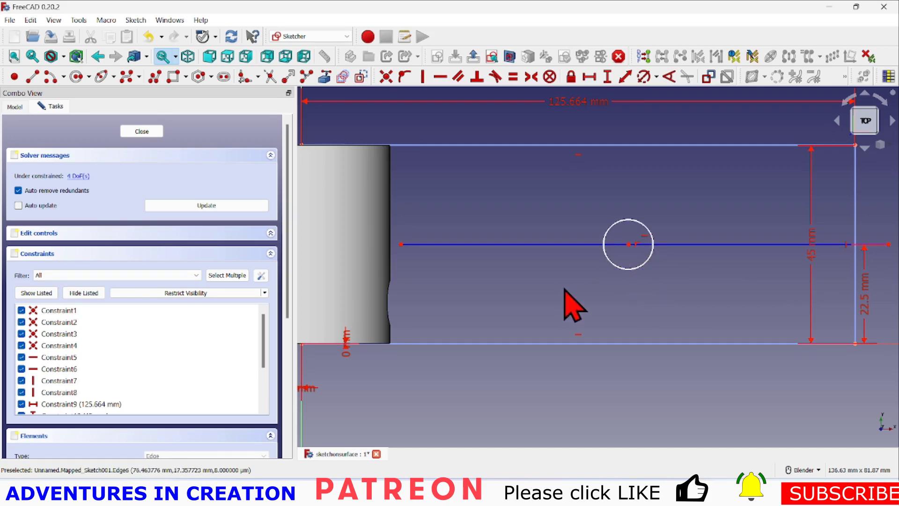
pyautogui.click(643, 76)
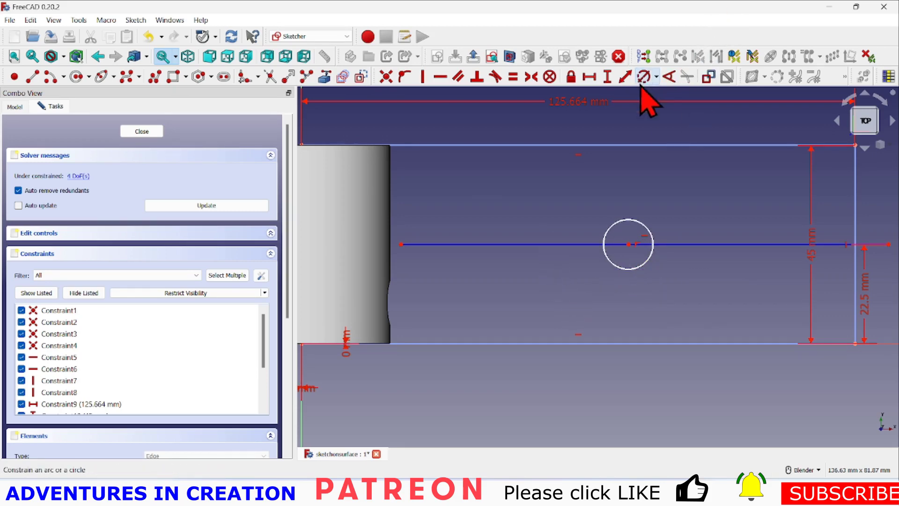
pyautogui.click(640, 219)
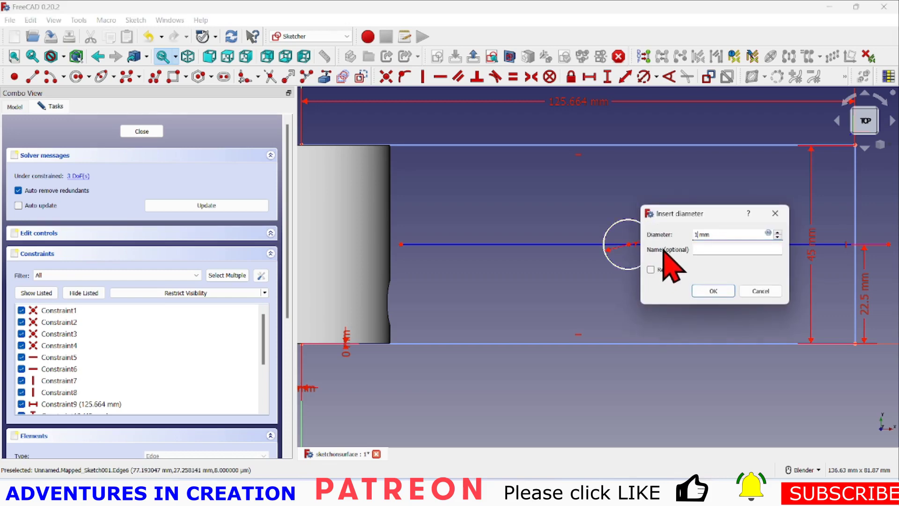
pyautogui.write('10')
pyautogui.click(710, 290)
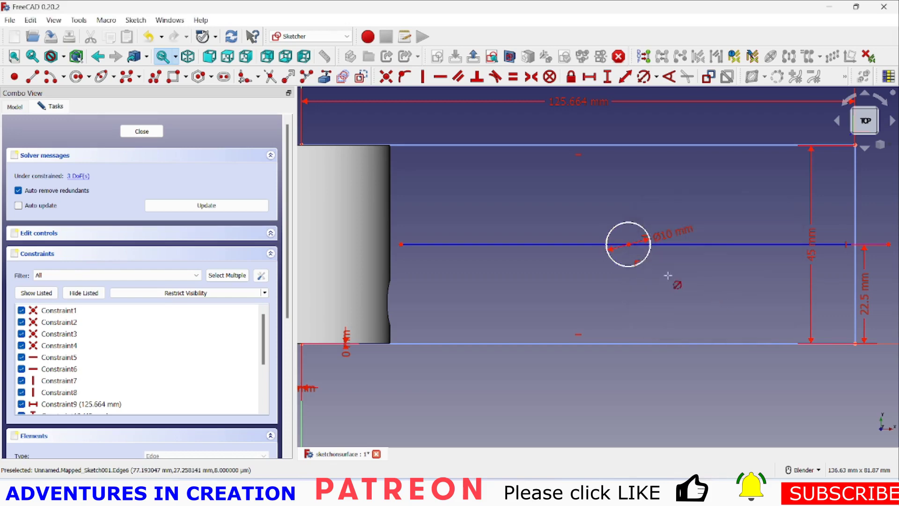
# Constrain the circle centre 50 mm horizontally from the bottom-right corner and lower the label
pyautogui.click(589, 77)
pyautogui.click(628, 244)
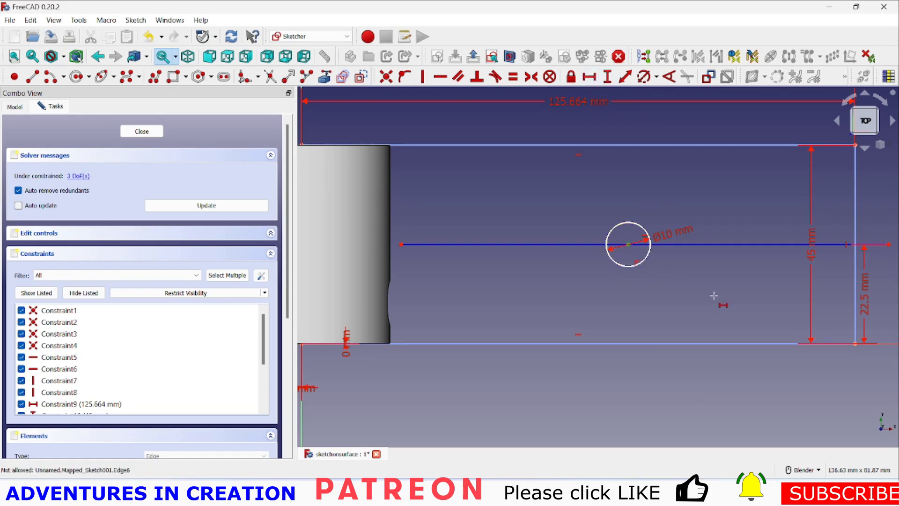
pyautogui.click(855, 345)
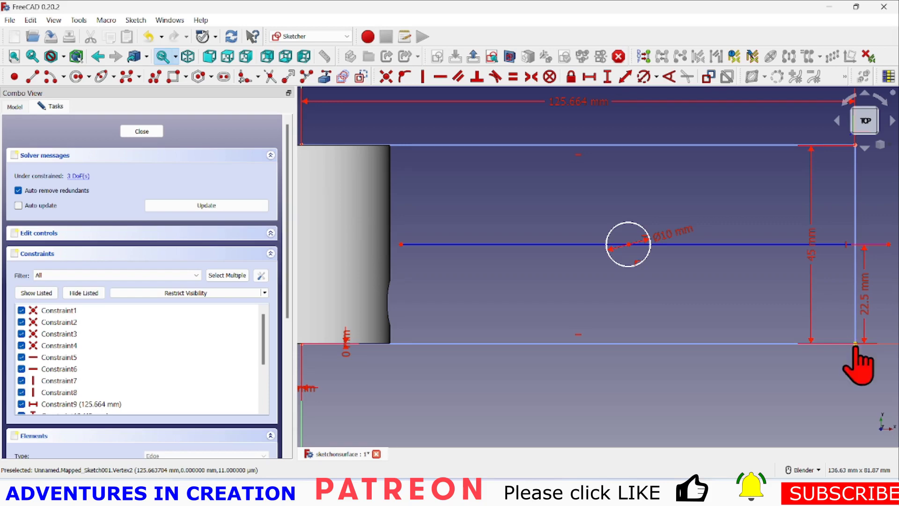
pyautogui.click(629, 244)
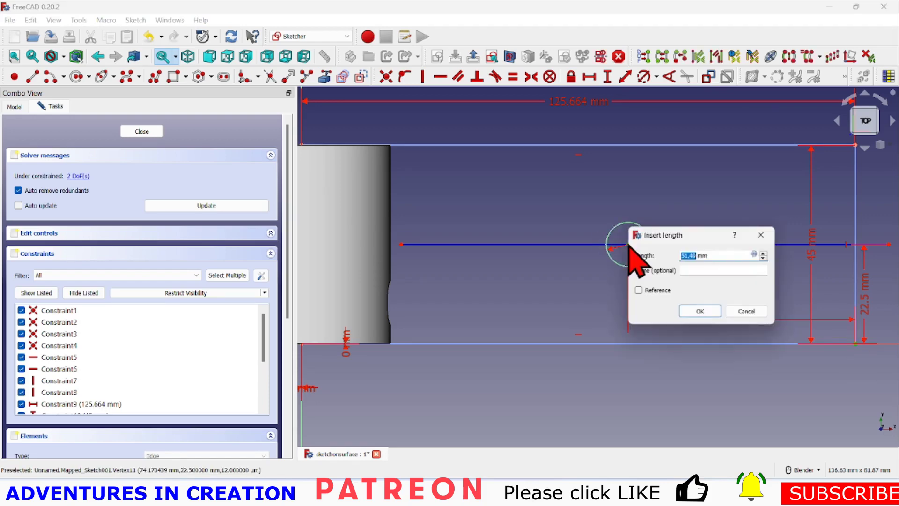
pyautogui.click(698, 312)
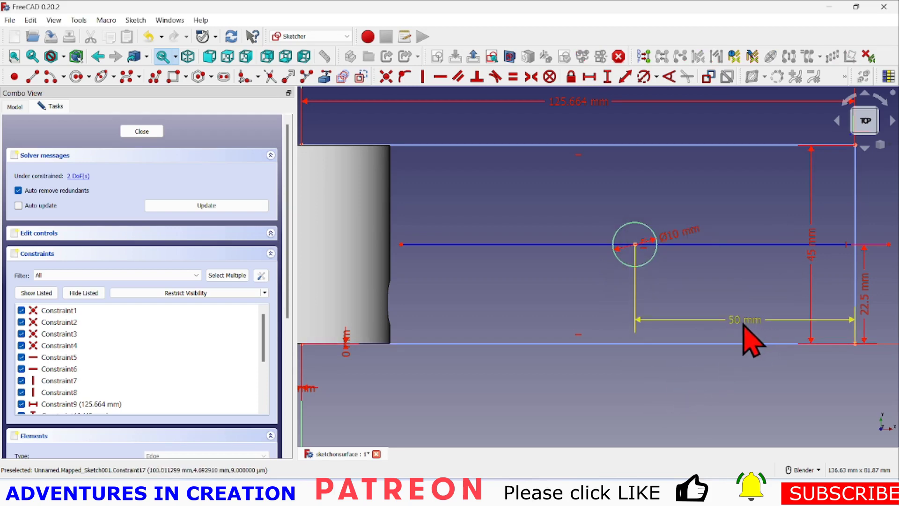
pyautogui.moveTo(743, 327); pyautogui.dragTo(737, 386)
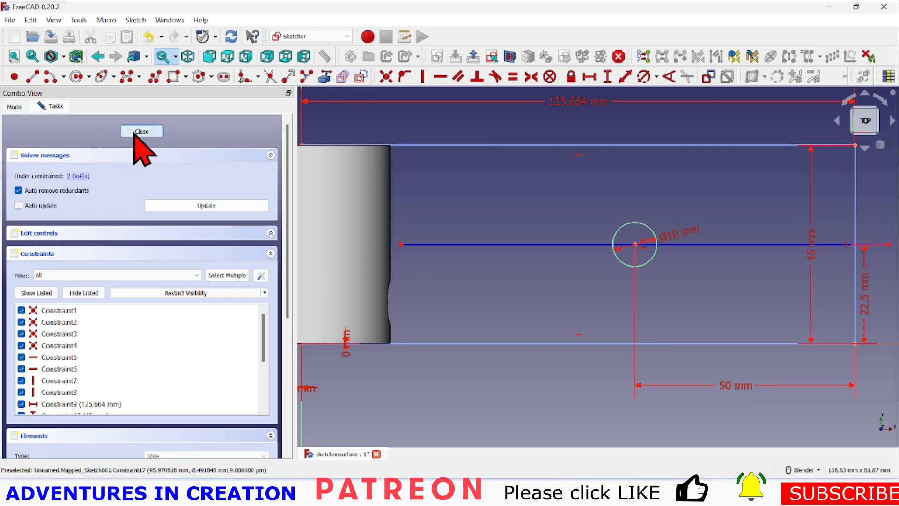
# Close the sketch, view the two circles, and review Mapped_Sketch's full outline
pyautogui.click(141, 131)
pyautogui.scroll(5, 365, 290)
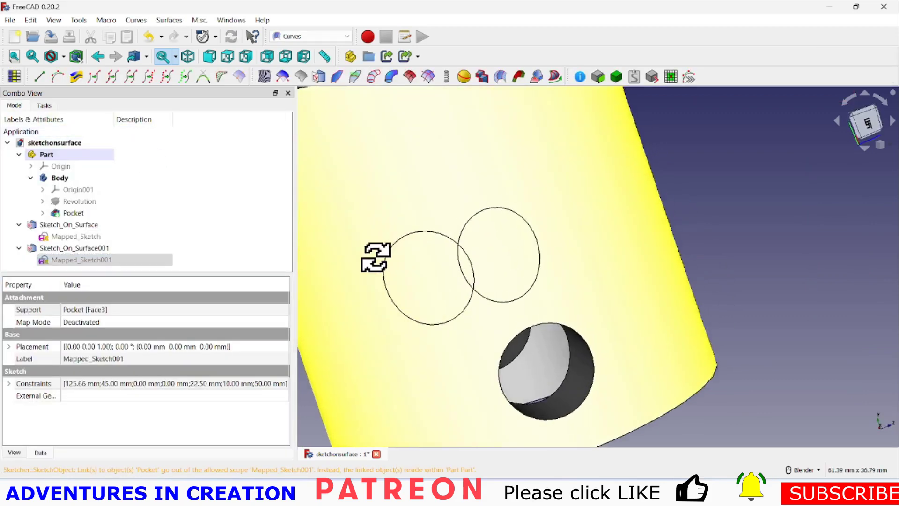
pyautogui.moveTo(376, 256)
pyautogui.mouseDown(button='middle')
pyautogui.moveTo(393, 237)
pyautogui.moveTo(377, 250)
pyautogui.mouseUp(button='middle')
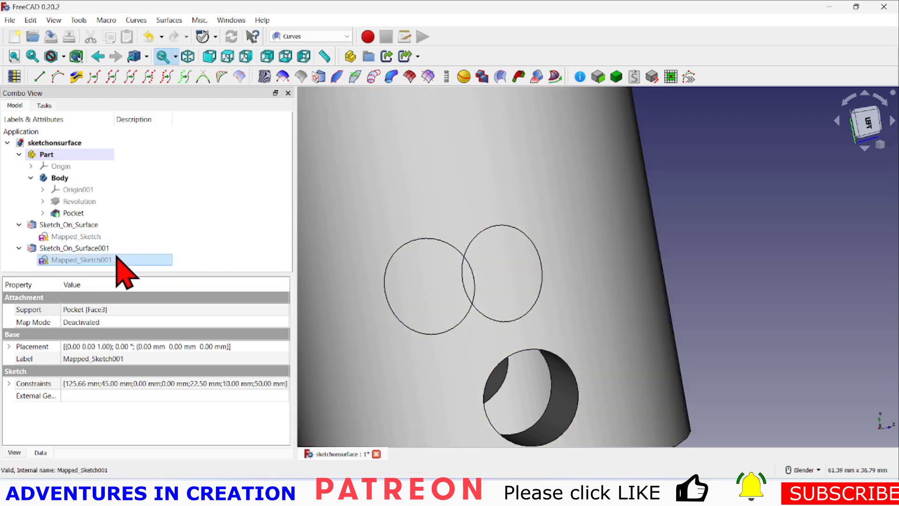
pyautogui.doubleClick(77, 236)
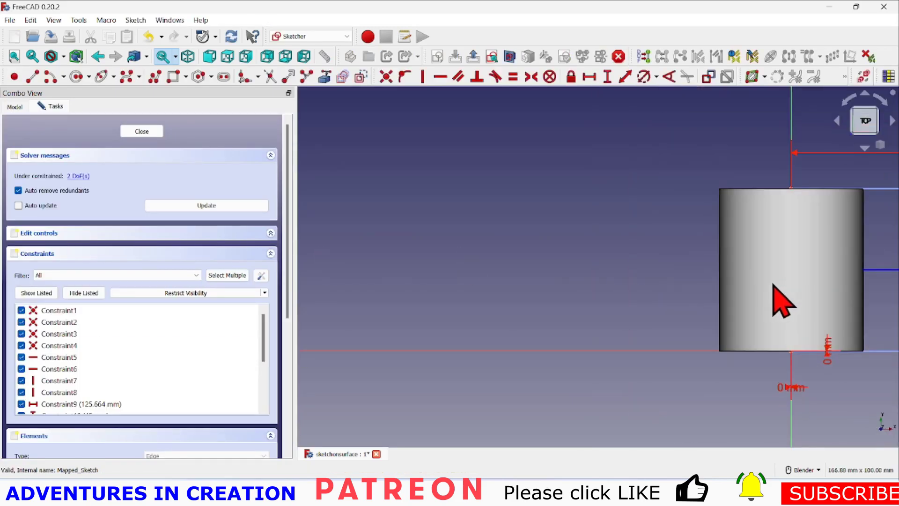
pyautogui.scroll(-3, 777, 298)
pyautogui.keyDown('shift'); pyautogui.moveTo(787, 294); pyautogui.dragTo(427, 279, button='middle'); pyautogui.keyUp('shift')
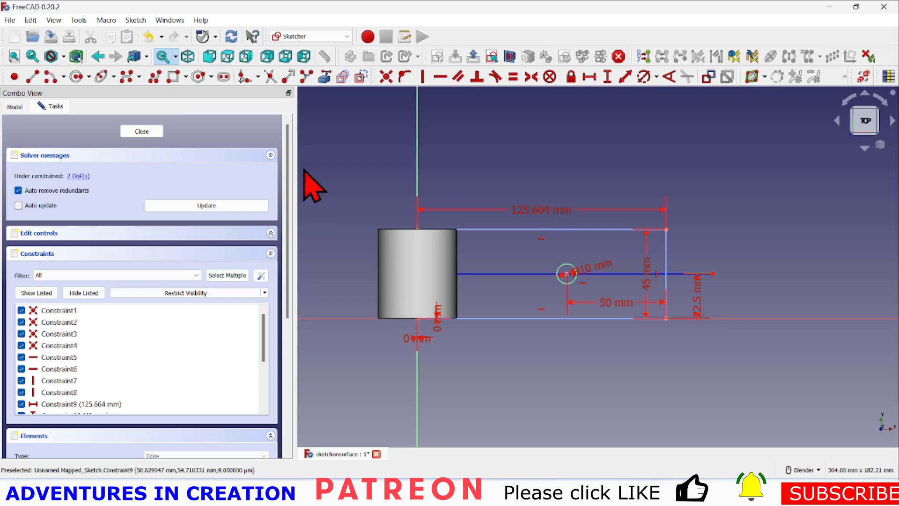
pyautogui.click(138, 132)
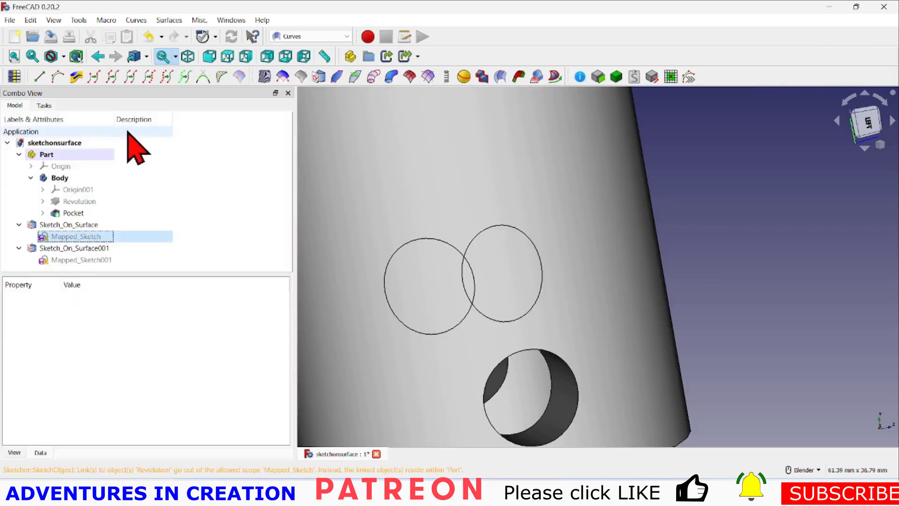
# Review Mapped_Sketch001's dimensions, then close it and orbit to the cylinder's bottom end
pyautogui.doubleClick(81, 260)
pyautogui.scroll(-5, 749, 305)
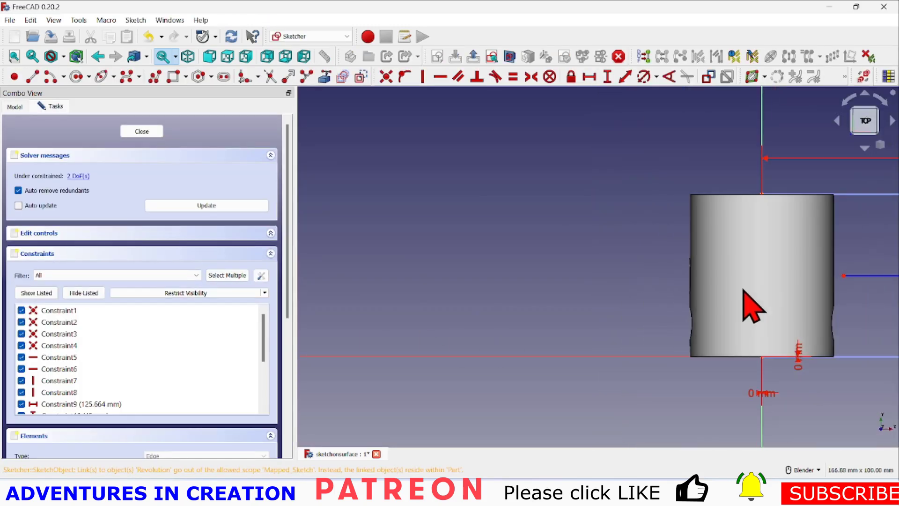
pyautogui.keyDown('shift'); pyautogui.moveTo(749, 304); pyautogui.dragTo(399, 310, button='middle'); pyautogui.keyUp('shift')
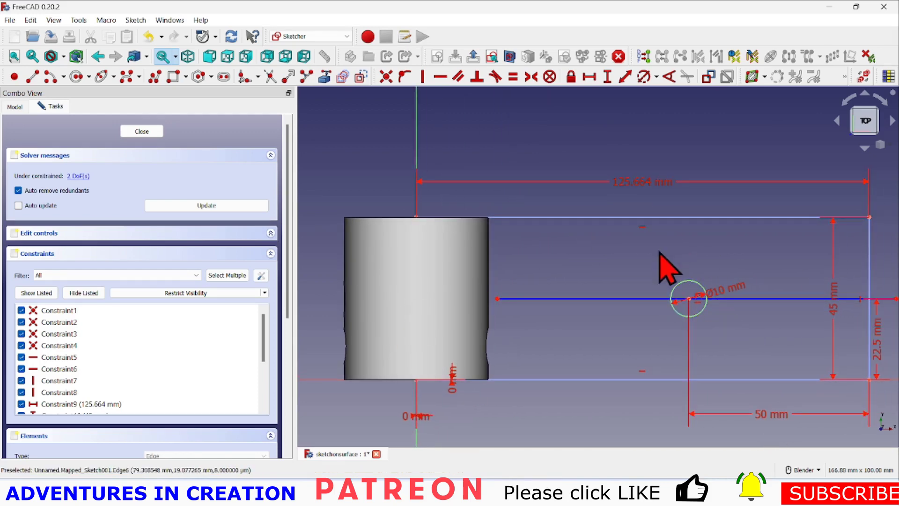
pyautogui.click(142, 131)
pyautogui.moveTo(424, 258); pyautogui.dragTo(451, 261, button='middle')
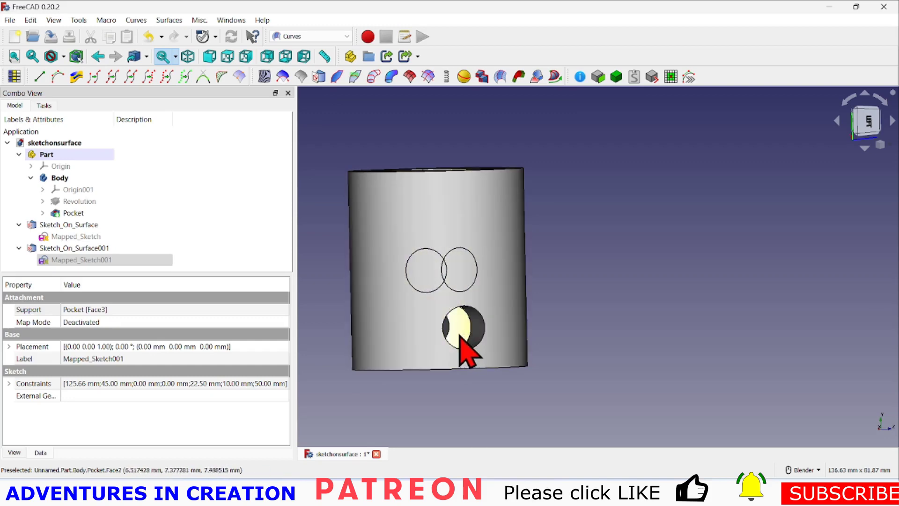
# In Mapped_Sketch001, change the 125.664 mm width to 125 mm and the 50 mm offset to 62.5 mm
pyautogui.click(72, 261)
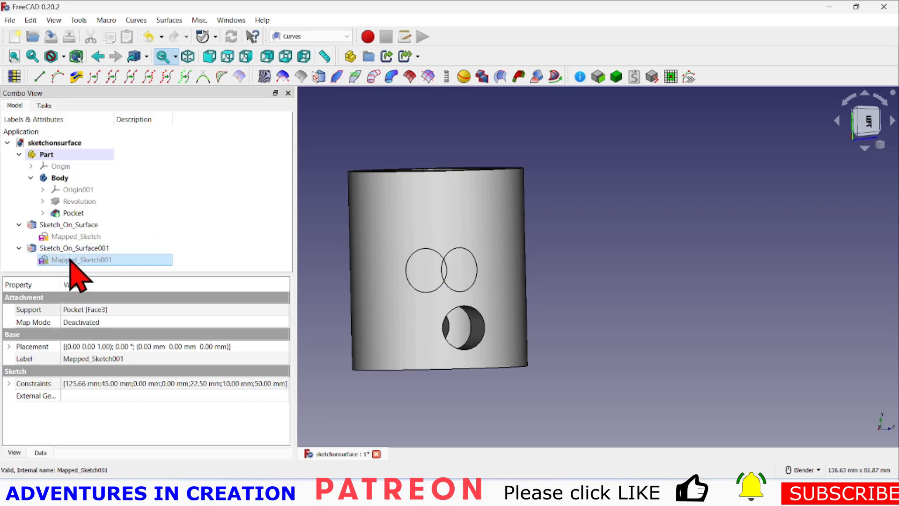
pyautogui.doubleClick(71, 260)
pyautogui.scroll(-6, 775, 230)
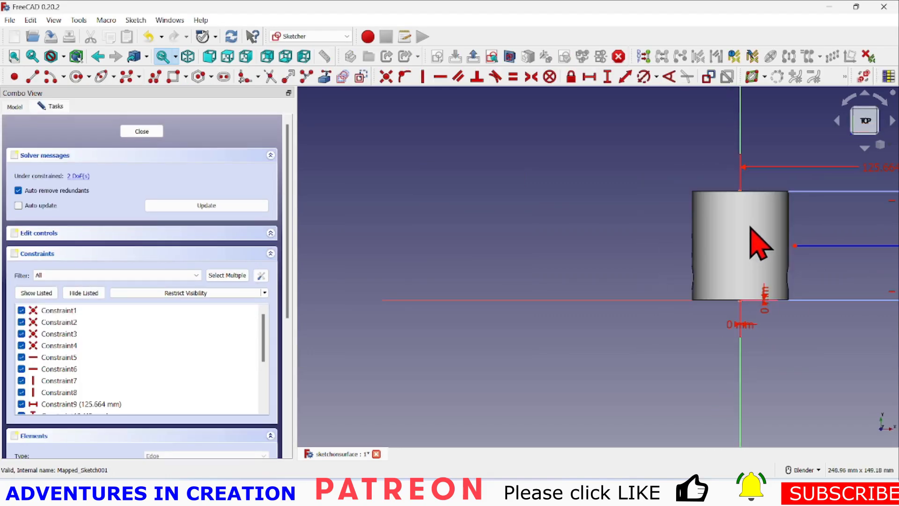
pyautogui.moveTo(803, 241)
pyautogui.keyDown('shift'); pyautogui.mouseDown(button='middle')
pyautogui.moveTo(392, 246)
pyautogui.moveTo(440, 252)
pyautogui.mouseUp(button='middle'); pyautogui.keyUp('shift')
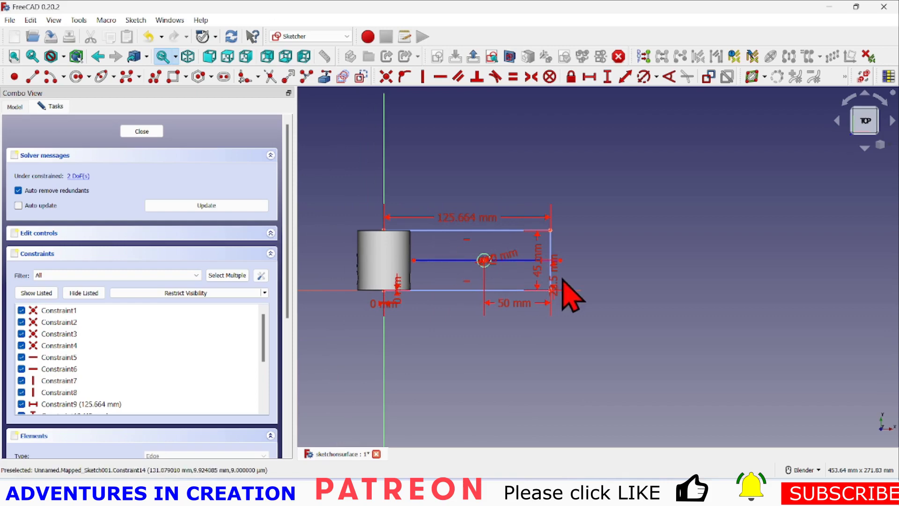
pyautogui.doubleClick(464, 219)
pyautogui.write('125')
pyautogui.click(537, 285)
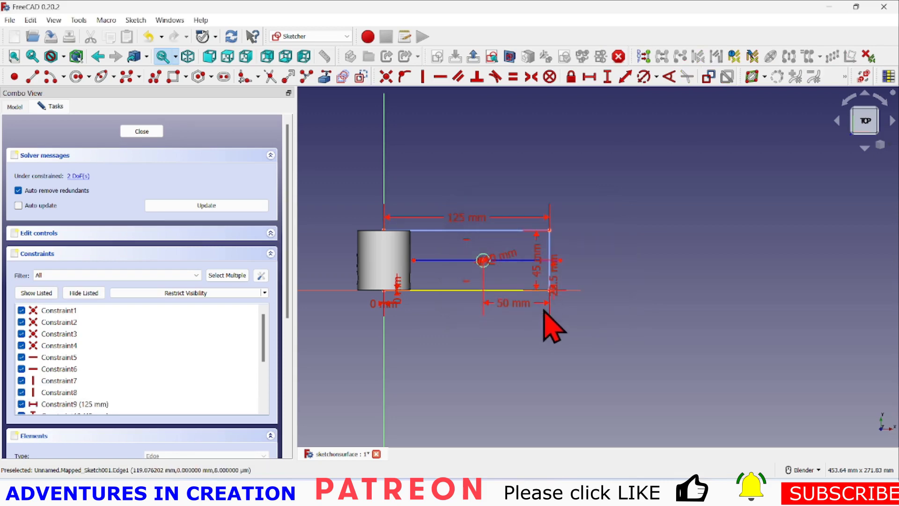
pyautogui.doubleClick(515, 303)
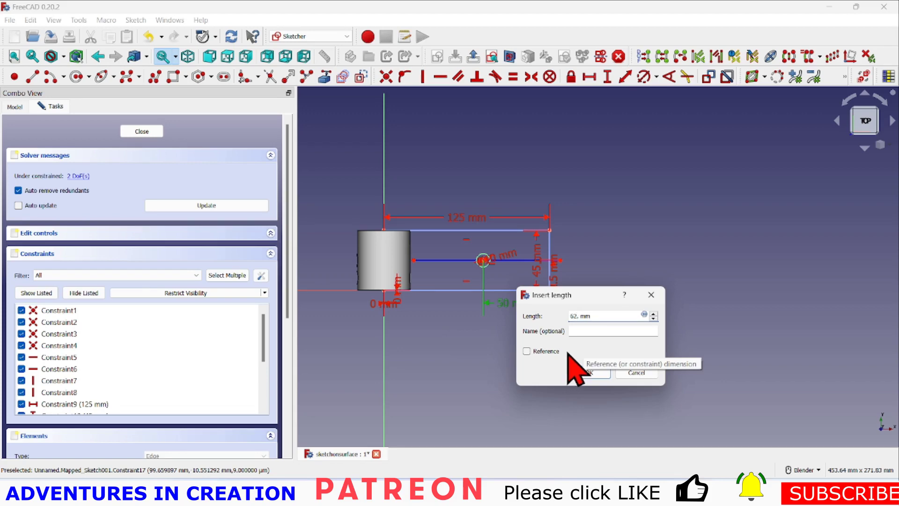
pyautogui.click(599, 373)
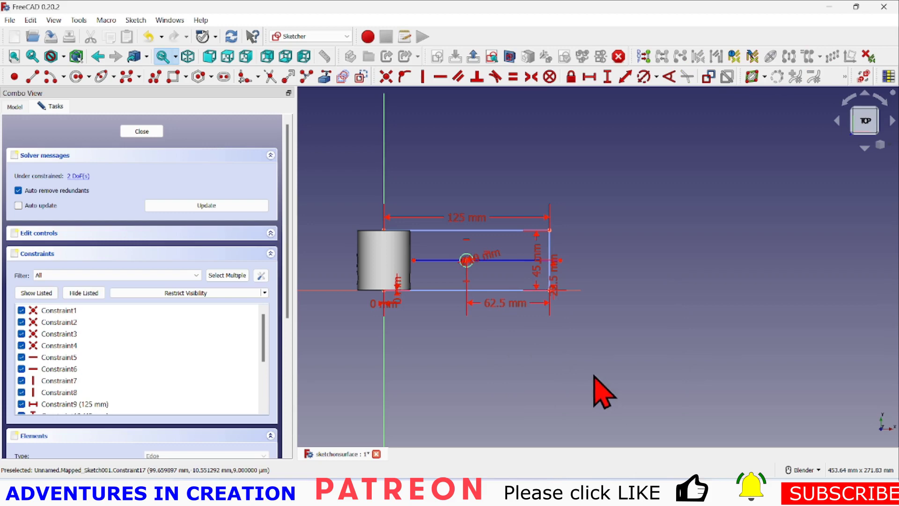
# Close the sketch and delete the first Sketch_On_Surface and its Mapped_Sketch
pyautogui.click(141, 131)
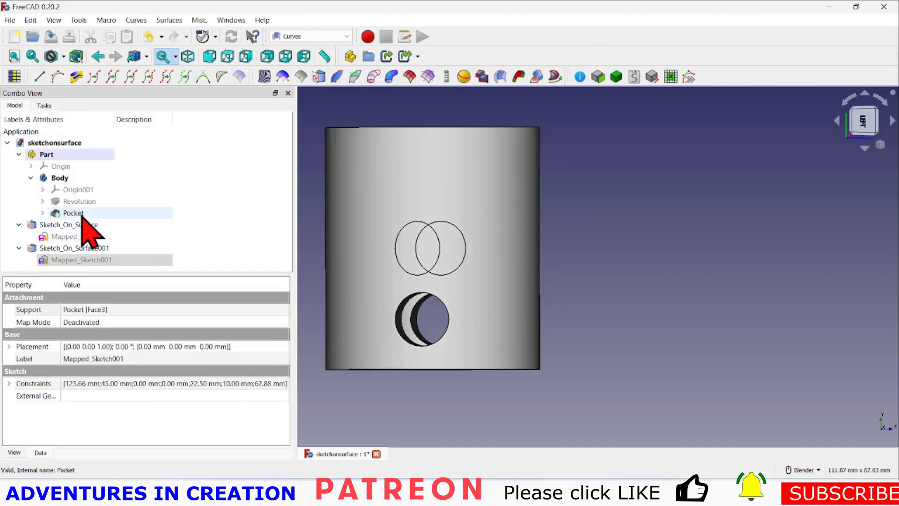
pyautogui.click(85, 225)
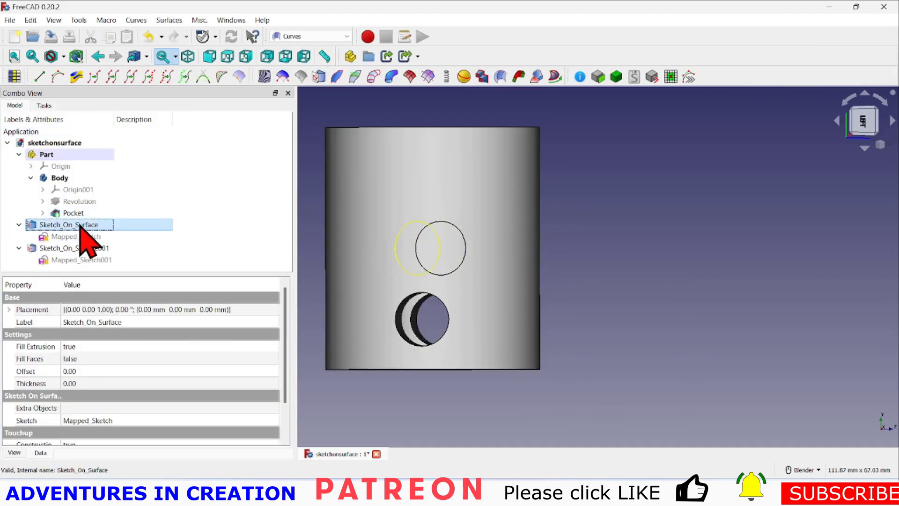
pyautogui.press('Delete')
pyautogui.click(84, 225)
pyautogui.press('Delete')
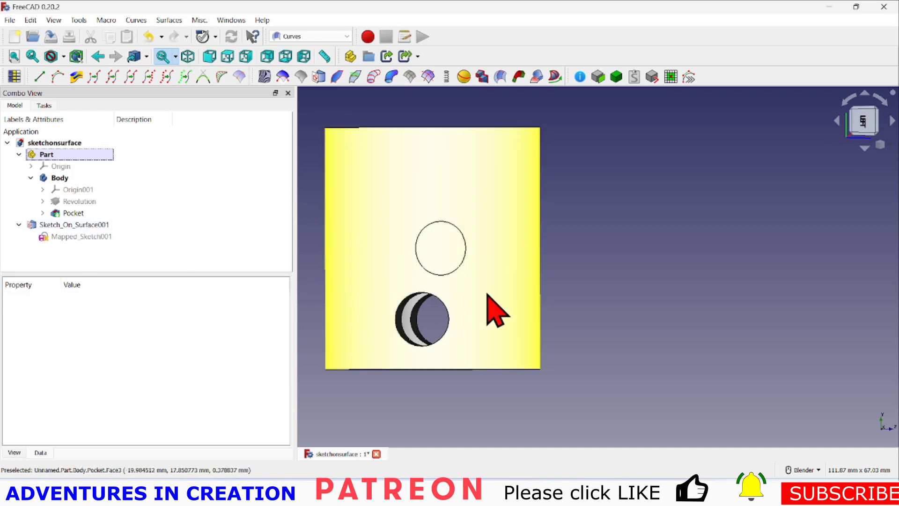
# Orbit to see the whole cylinder and reopen Mapped_Sketch001 for editing
pyautogui.scroll(-4, 487, 294)
pyautogui.moveTo(459, 271)
pyautogui.mouseDown(button='middle')
pyautogui.moveTo(478, 257)
pyautogui.moveTo(475, 268)
pyautogui.mouseUp(button='middle')
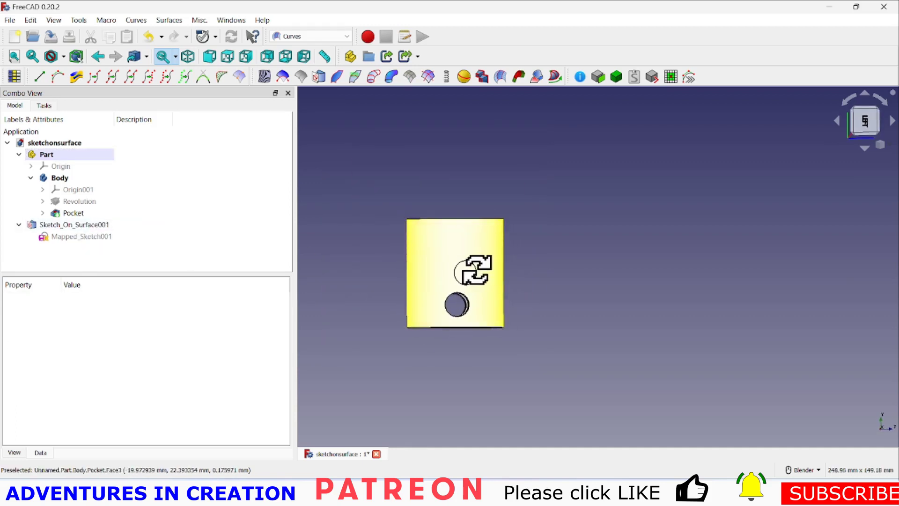
pyautogui.click(79, 238)
pyautogui.doubleClick(79, 238)
pyautogui.scroll(-3, 665, 286)
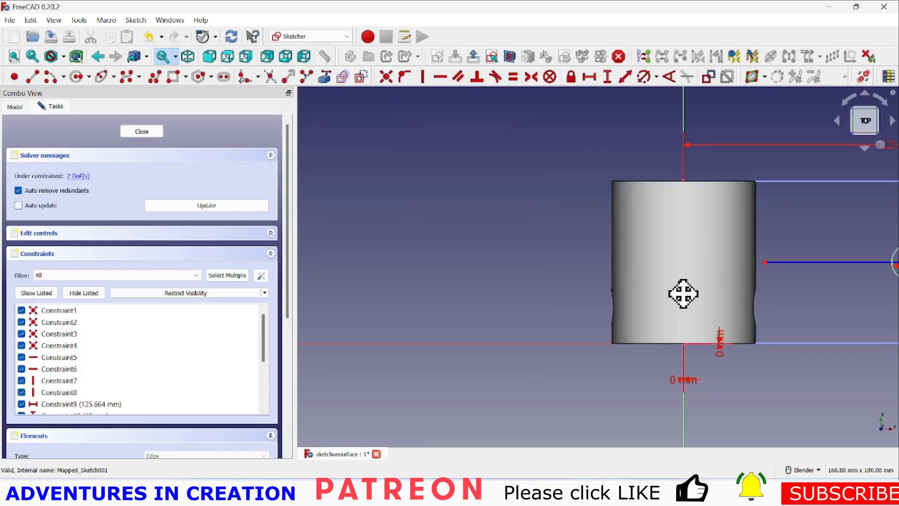
# Change the line's vertical offset from 22.5 mm to 35 mm and close the sketch
pyautogui.moveTo(682, 295)
pyautogui.keyDown('shift'); pyautogui.mouseDown(button='middle')
pyautogui.moveTo(498, 297)
pyautogui.moveTo(536, 268)
pyautogui.mouseUp(button='middle'); pyautogui.keyUp('shift')
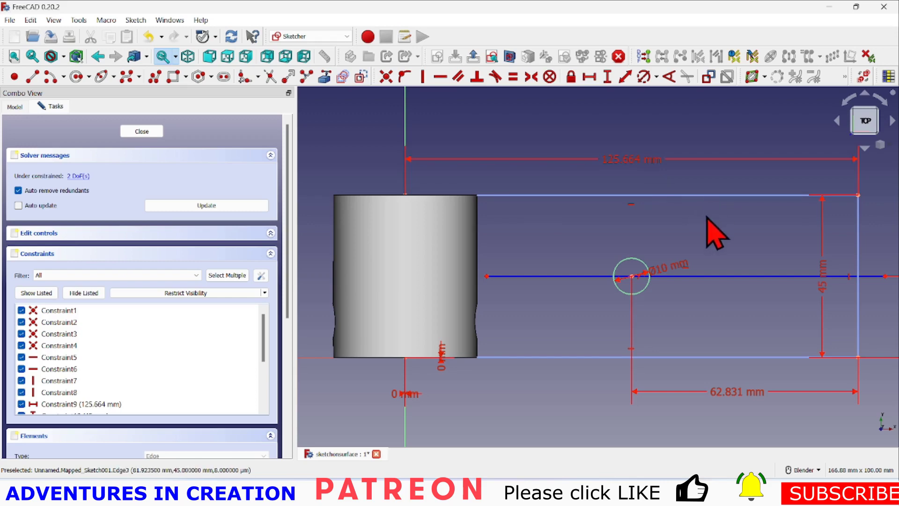
pyautogui.moveTo(588, 336)
pyautogui.keyDown('shift'); pyautogui.mouseDown(button='middle')
pyautogui.moveTo(583, 328)
pyautogui.moveTo(530, 336)
pyautogui.moveTo(538, 325)
pyautogui.moveTo(538, 333)
pyautogui.moveTo(578, 338)
pyautogui.moveTo(582, 357)
pyautogui.mouseUp(button='middle'); pyautogui.keyUp('shift')
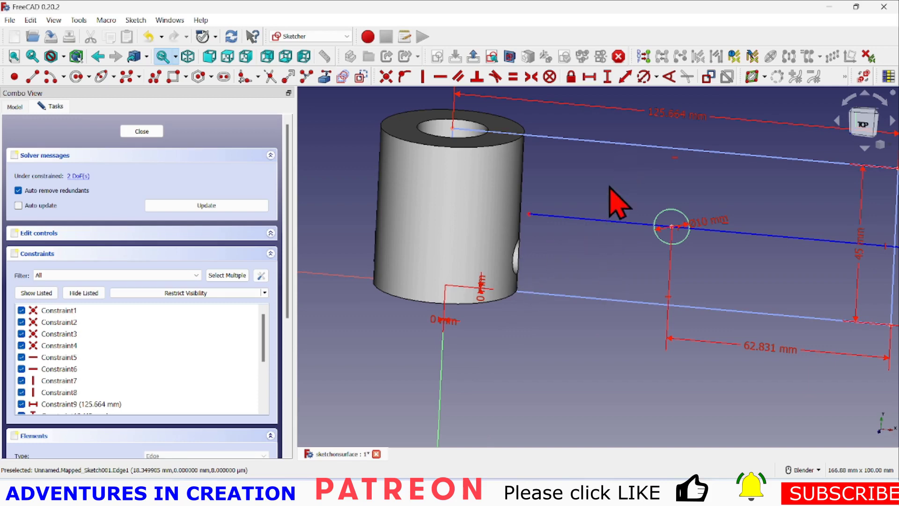
pyautogui.scroll(-3, 710, 310)
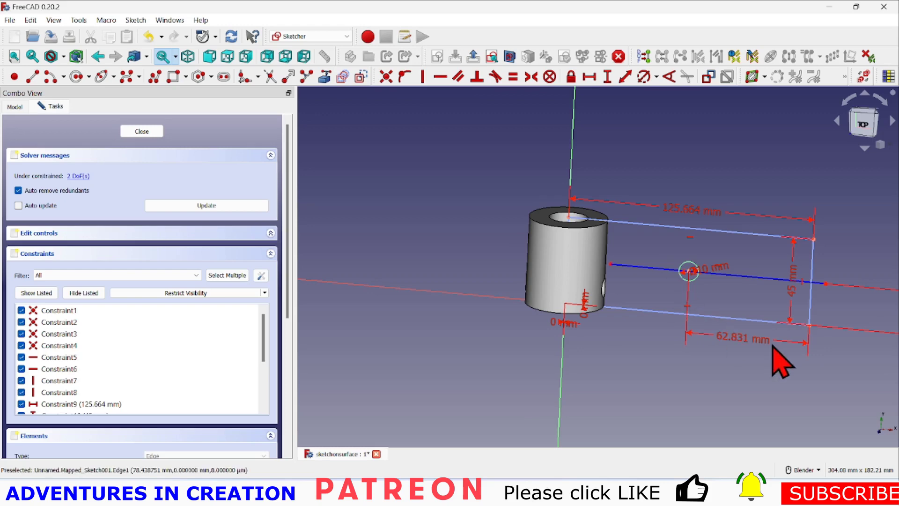
pyautogui.keyDown('shift'); pyautogui.moveTo(721, 287); pyautogui.dragTo(566, 269, button='middle'); pyautogui.keyUp('shift')
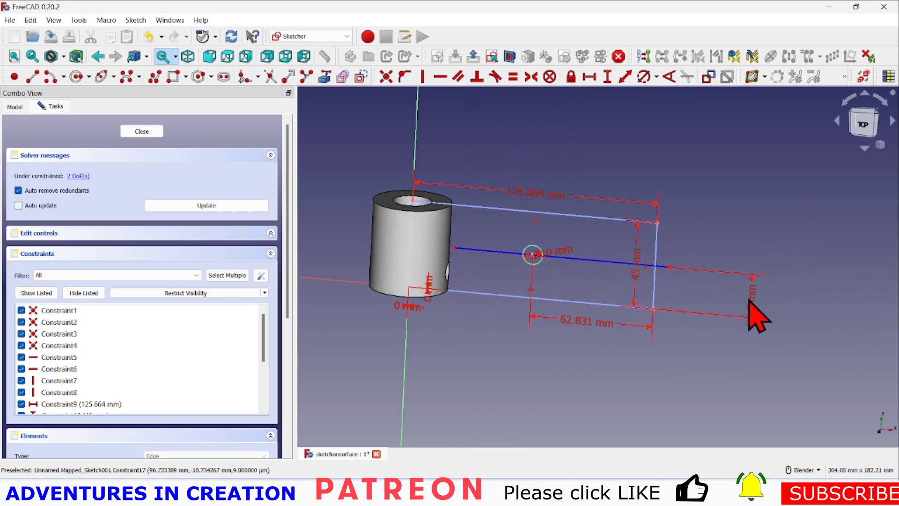
pyautogui.doubleClick(751, 302)
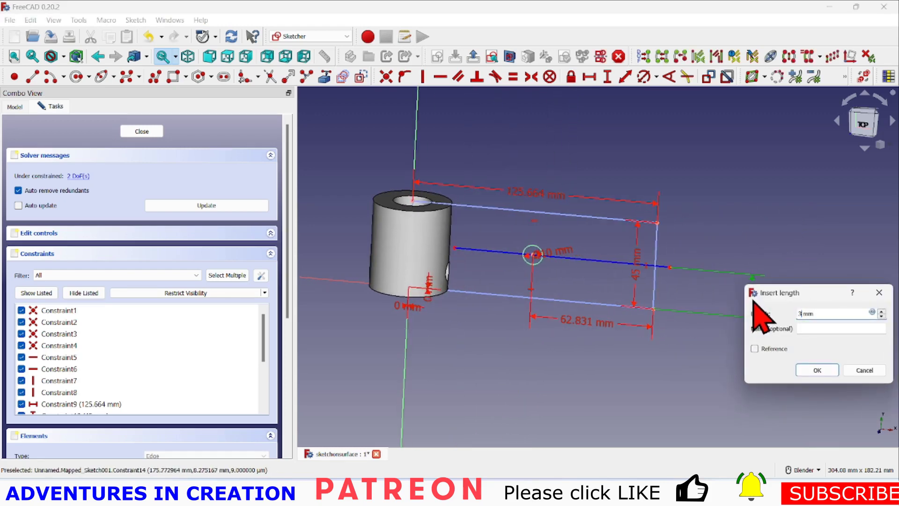
pyautogui.click(817, 370)
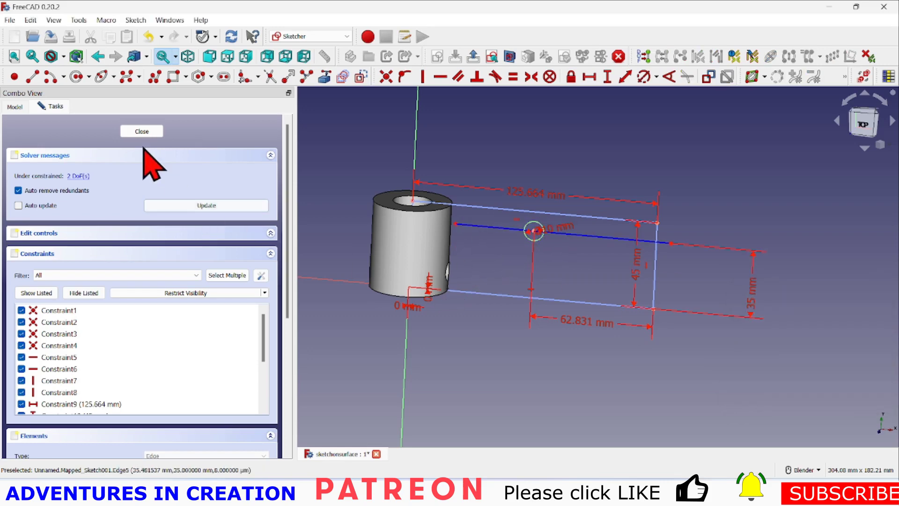
pyautogui.click(142, 131)
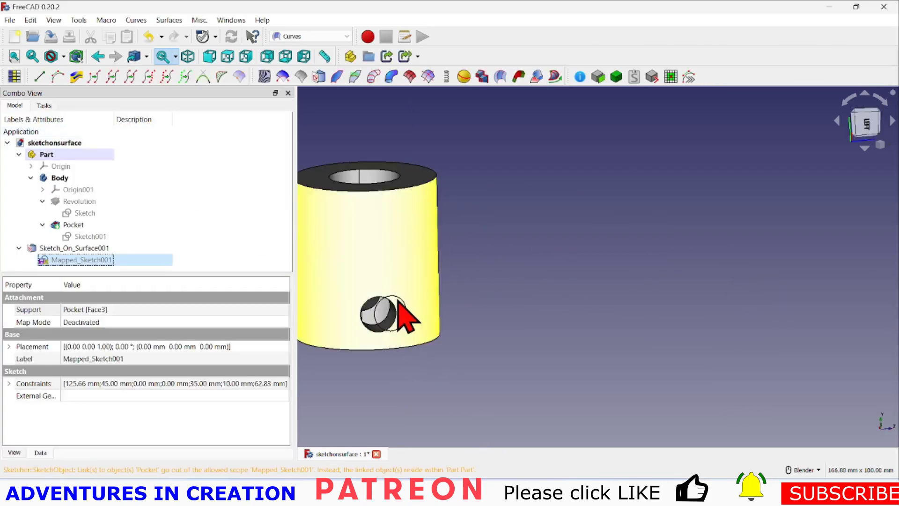
# Zoom the view to inspect the mapped circle over the pocket hole
pyautogui.scroll(-2, 387, 367)
pyautogui.scroll(4, 371, 341)
pyautogui.scroll(2, 371, 344)
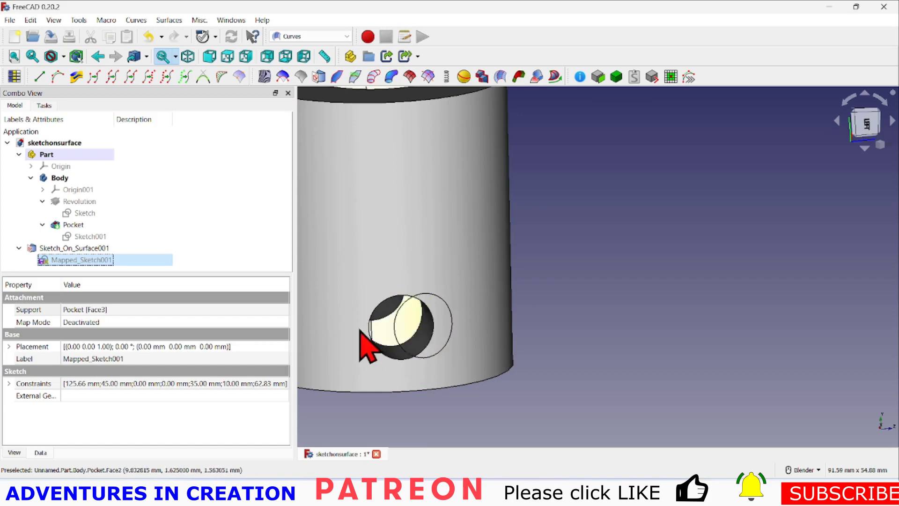
# In Mapped_Sketch001, change the 62.831 mm circle distance to 65 mm and close the sketch
pyautogui.doubleClick(104, 260)
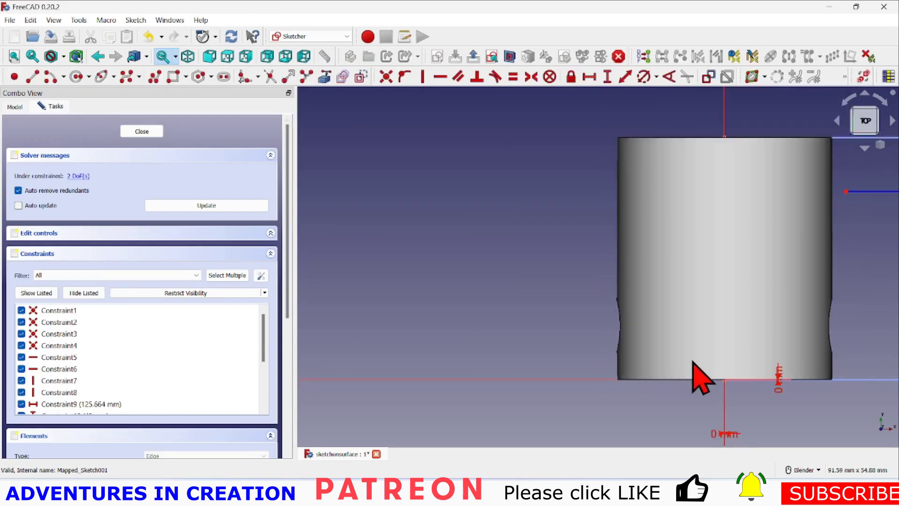
pyautogui.keyDown('shift'); pyautogui.moveTo(621, 366); pyautogui.dragTo(452, 349, button='middle'); pyautogui.keyUp('shift')
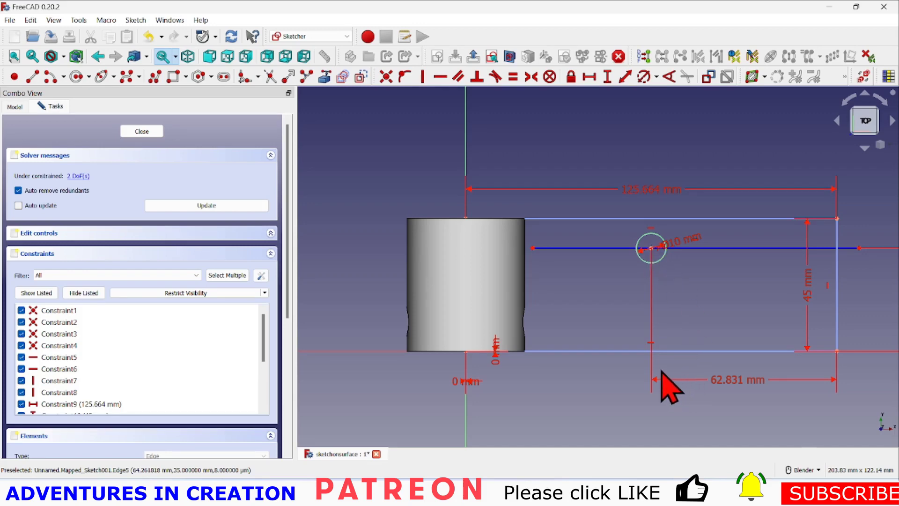
pyautogui.doubleClick(726, 379)
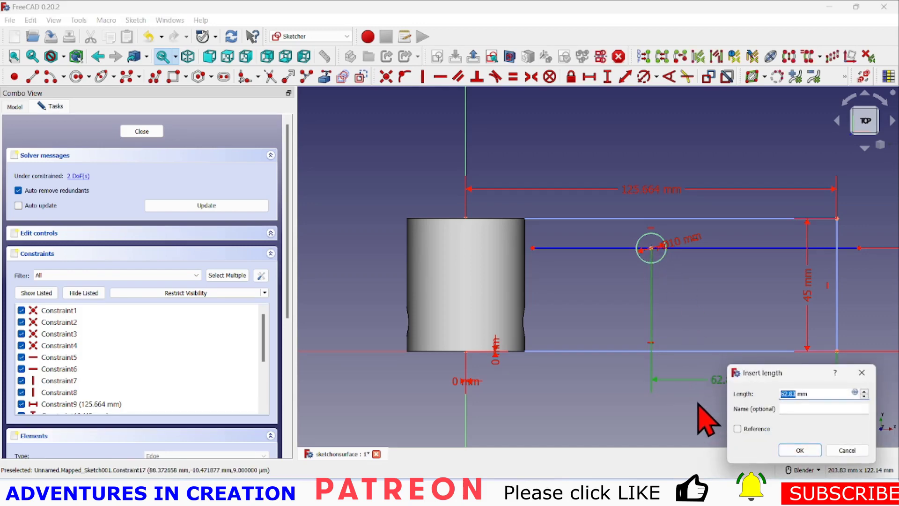
pyautogui.click(801, 450)
pyautogui.click(142, 131)
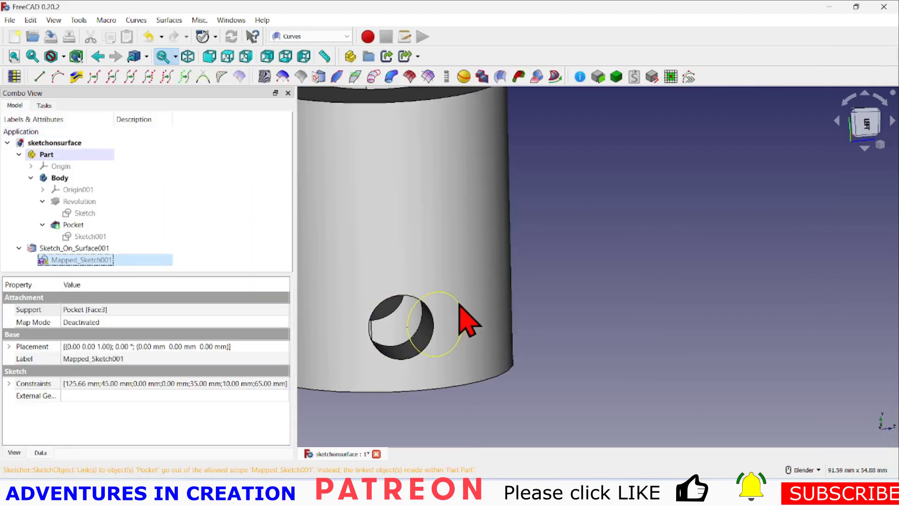
# Reopen Mapped_Sketch001, set the circle distance to 59 mm, and close it to check alignment
pyautogui.doubleClick(73, 260)
pyautogui.scroll(-5, 622, 361)
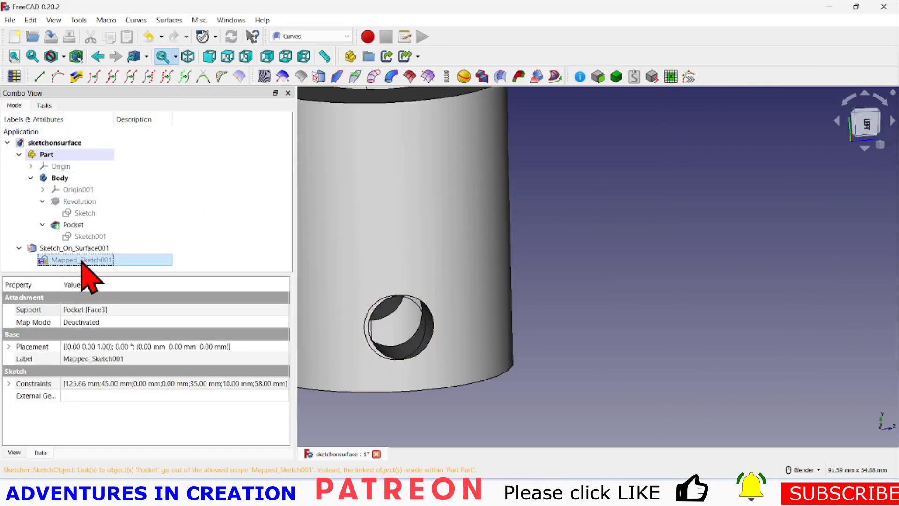
pyautogui.doubleClick(82, 260)
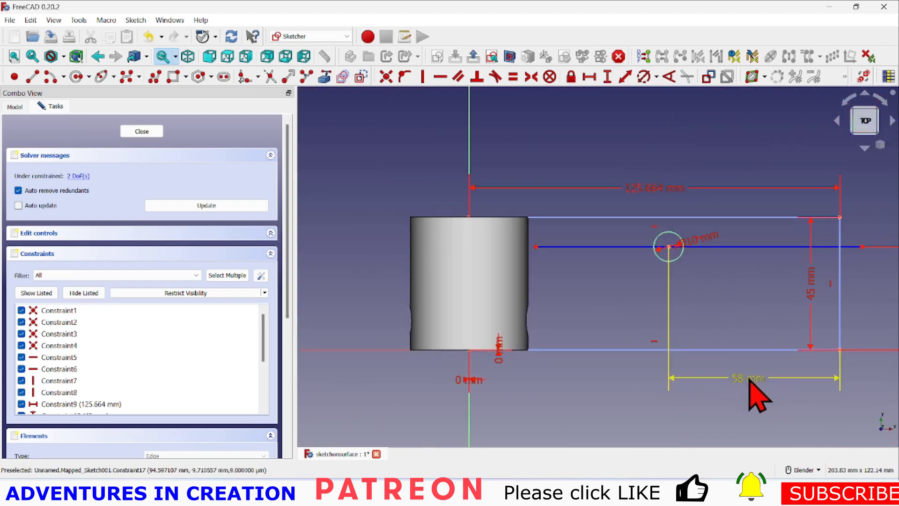
pyautogui.doubleClick(749, 381)
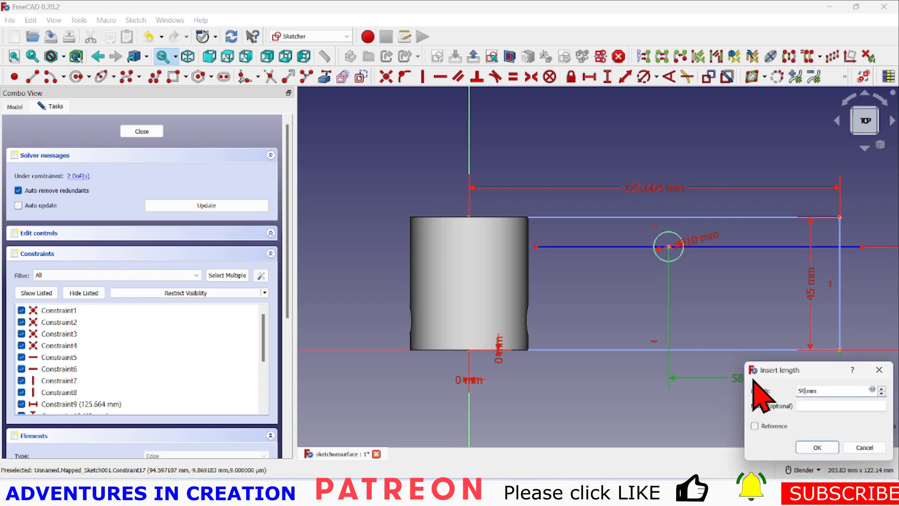
pyautogui.click(817, 447)
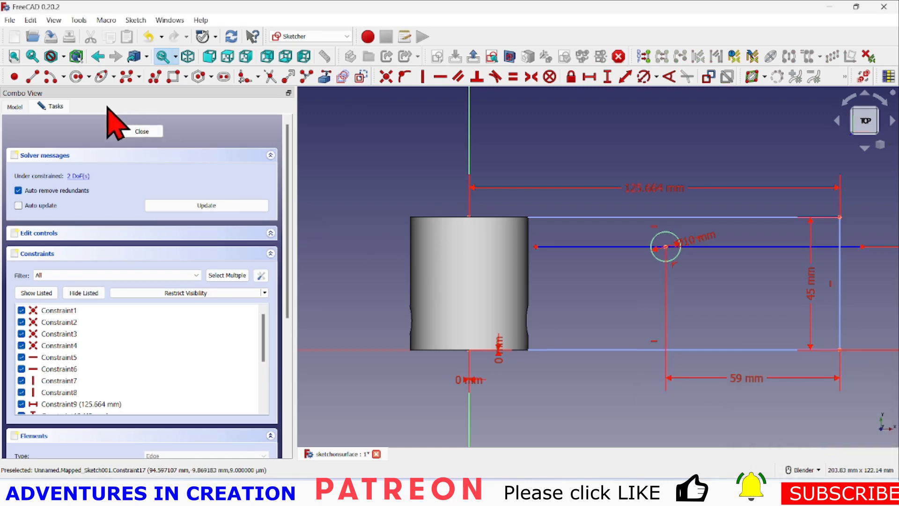
pyautogui.click(138, 131)
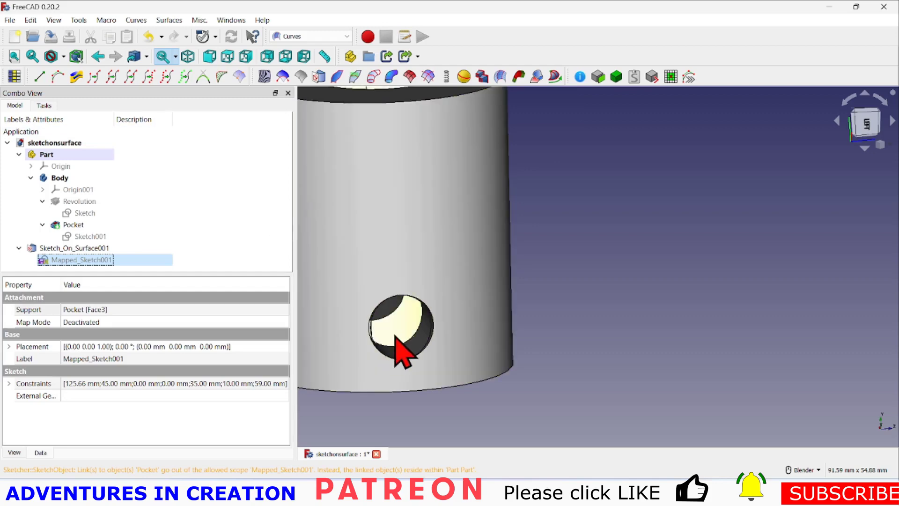
pyautogui.scroll(3, 396, 338)
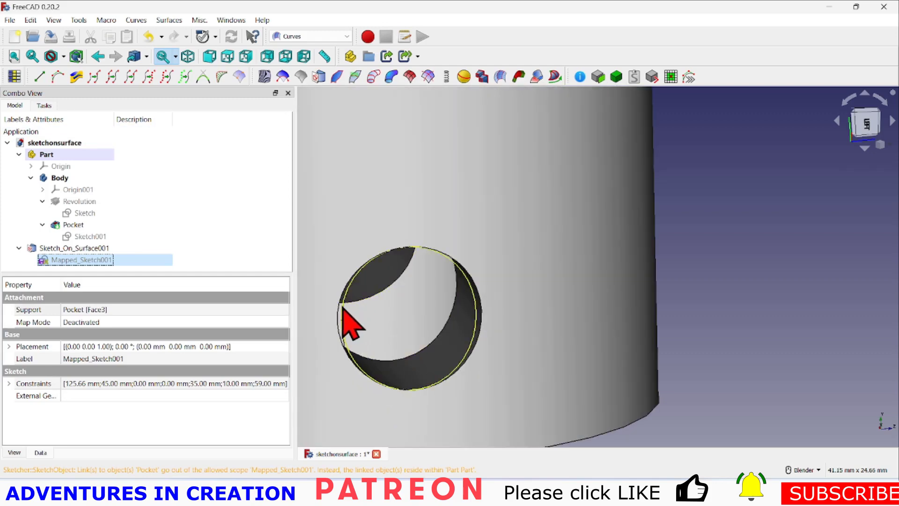
pyautogui.moveTo(343, 309)
pyautogui.mouseDown(button='middle')
pyautogui.moveTo(396, 275)
pyautogui.moveTo(426, 266)
pyautogui.moveTo(449, 274)
pyautogui.moveTo(327, 307)
pyautogui.mouseUp(button='middle')
pyautogui.doubleClick(101, 259)
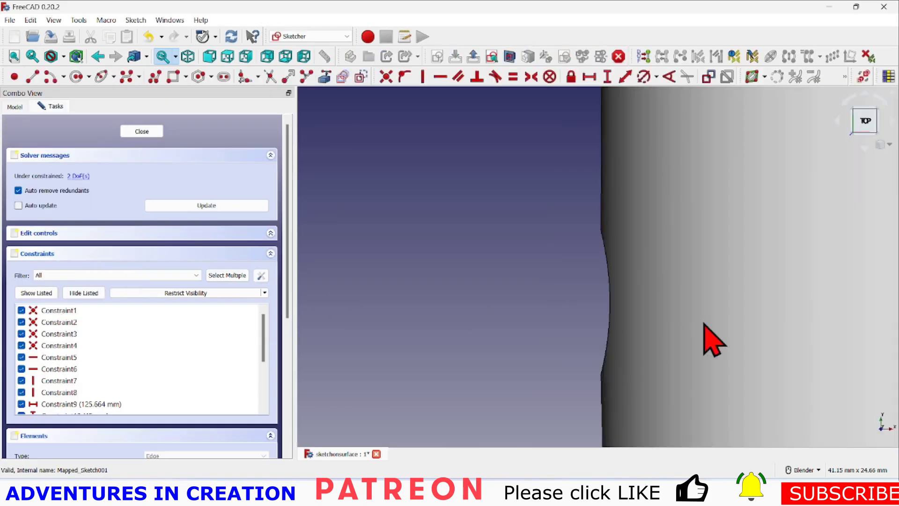
pyautogui.keyDown('shift'); pyautogui.moveTo(719, 328); pyautogui.dragTo(477, 305, button='middle'); pyautogui.keyUp('shift')
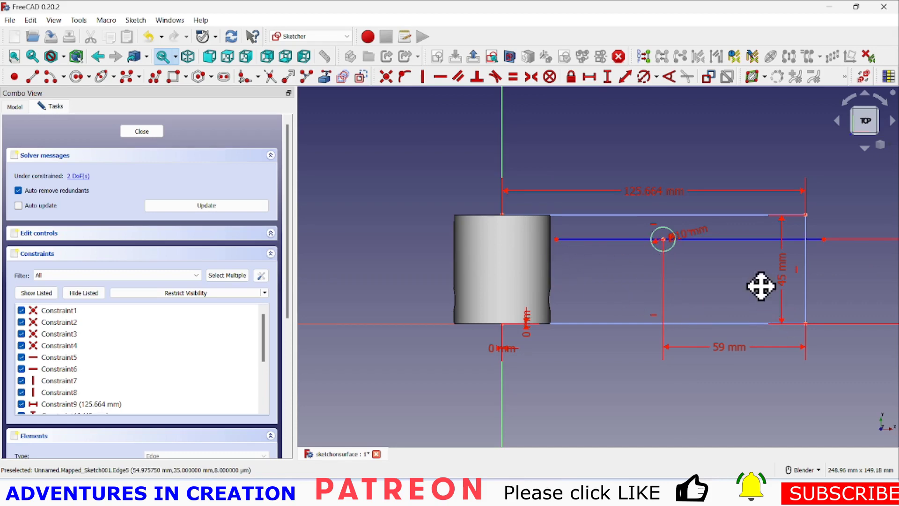
pyautogui.keyDown('shift'); pyautogui.moveTo(760, 286); pyautogui.dragTo(690, 288, button='middle'); pyautogui.keyUp('shift')
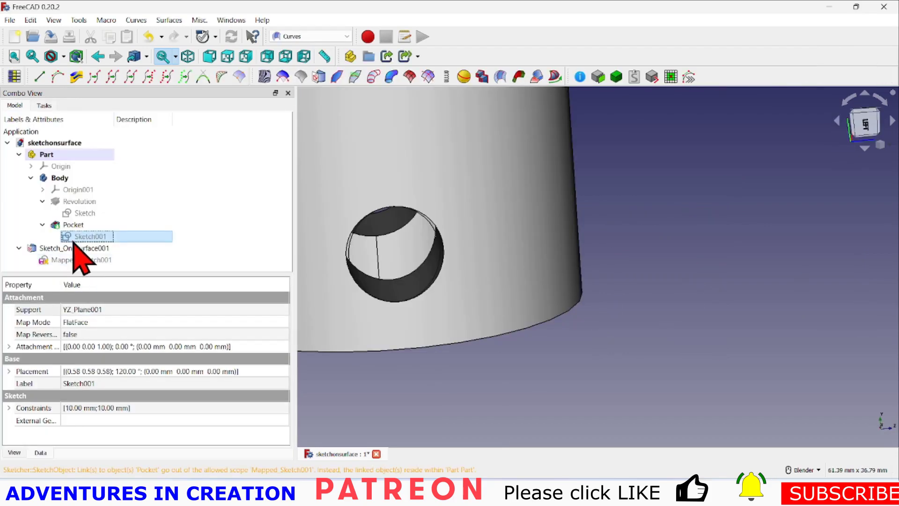
pyautogui.scroll(2, 351, 291)
pyautogui.moveTo(351, 283)
pyautogui.mouseDown(button='middle')
pyautogui.moveTo(445, 277)
pyautogui.moveTo(417, 285)
pyautogui.moveTo(397, 281)
pyautogui.moveTo(392, 269)
pyautogui.moveTo(379, 305)
pyautogui.moveTo(379, 293)
pyautogui.moveTo(486, 322)
pyautogui.mouseUp(button='middle')
# Draw a regular hexagon in Mapped_Sketch001, close the sketch, and view it on the cylinder
pyautogui.doubleClick(81, 259)
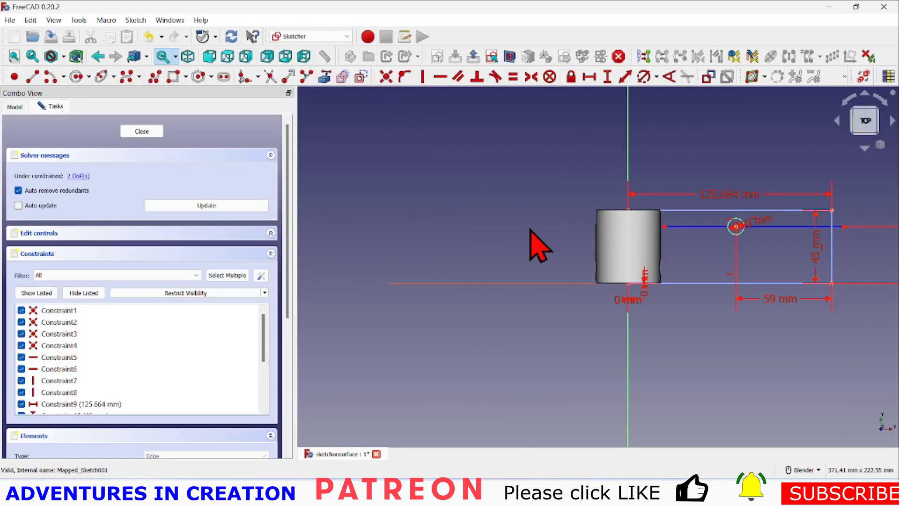
pyautogui.click(198, 76)
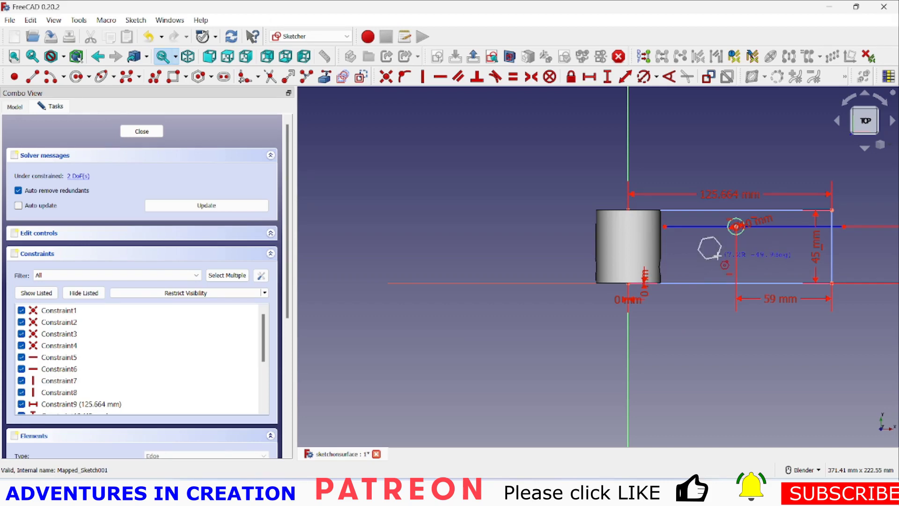
pyautogui.click(143, 132)
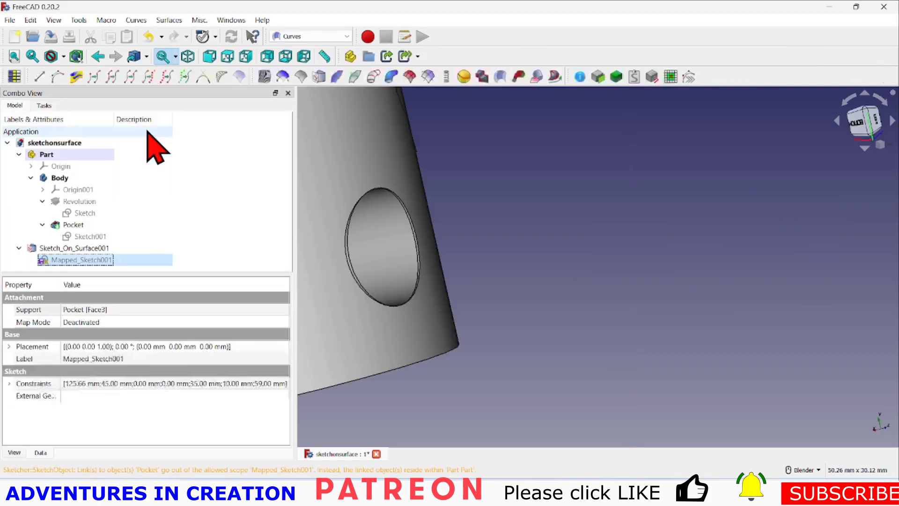
pyautogui.moveTo(458, 291)
pyautogui.mouseDown(button='middle')
pyautogui.moveTo(412, 261)
pyautogui.moveTo(313, 251)
pyautogui.moveTo(307, 281)
pyautogui.mouseUp(button='middle')
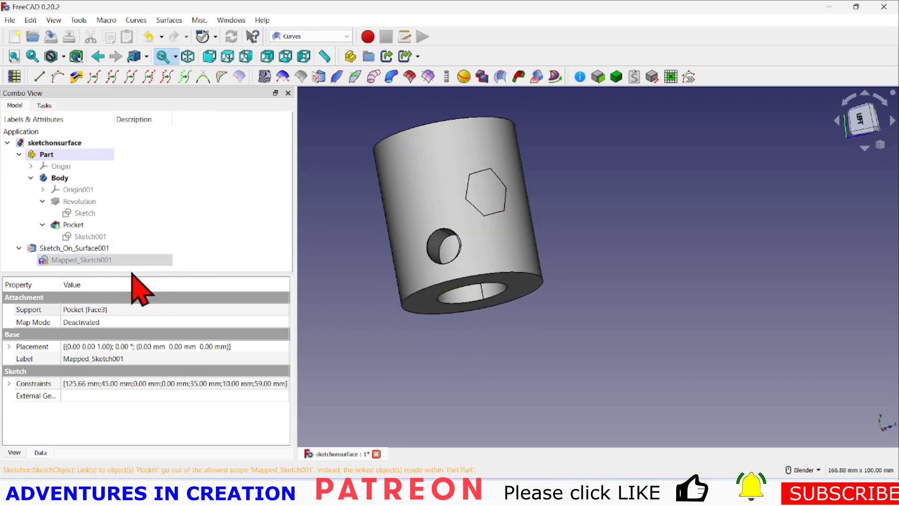
# Reopen Mapped_Sketch001 and view its hexagon, circle and dimensions at a tilted angle
pyautogui.doubleClick(86, 260)
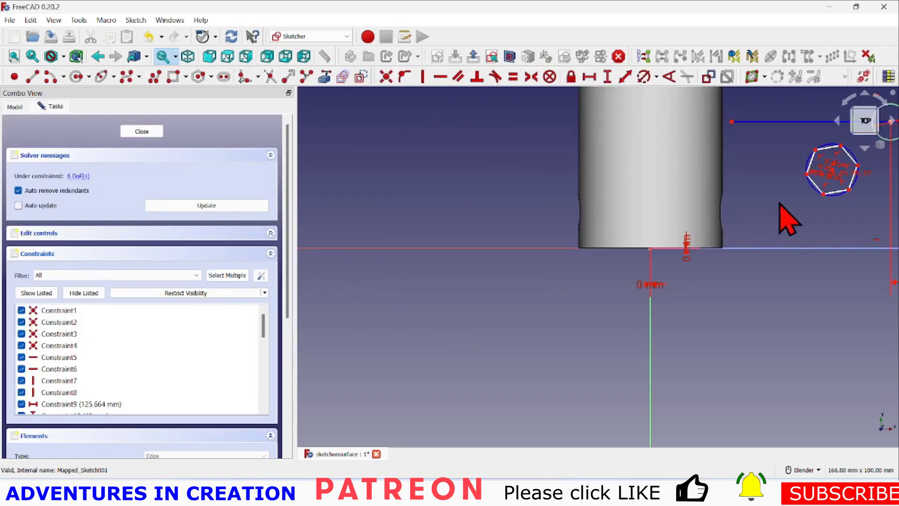
pyautogui.scroll(-5, 768, 203)
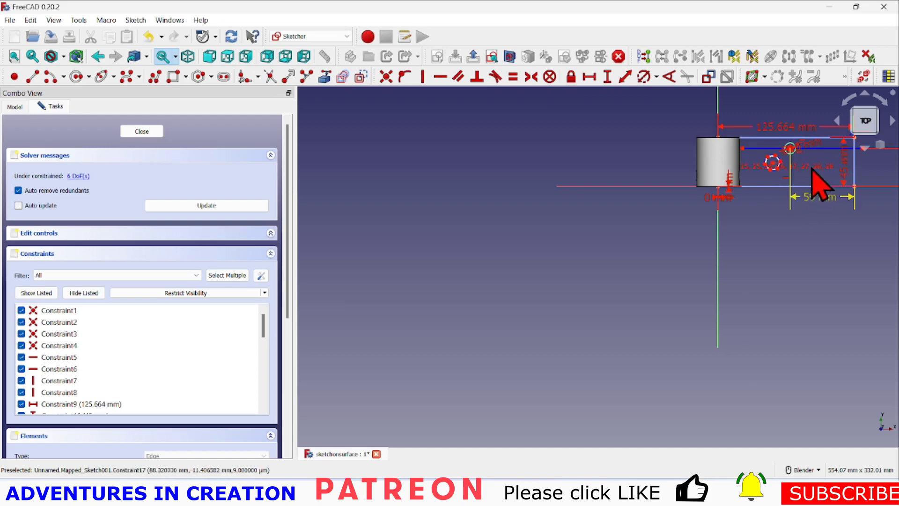
pyautogui.keyDown('shift'); pyautogui.moveTo(803, 194); pyautogui.dragTo(537, 345, button='middle'); pyautogui.keyUp('shift')
pyautogui.scroll(3, 558, 347)
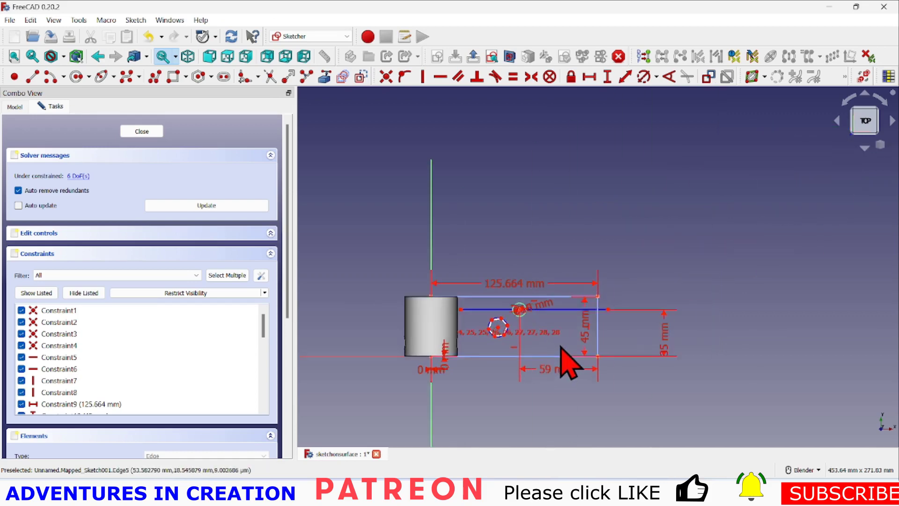
pyautogui.scroll(2, 561, 347)
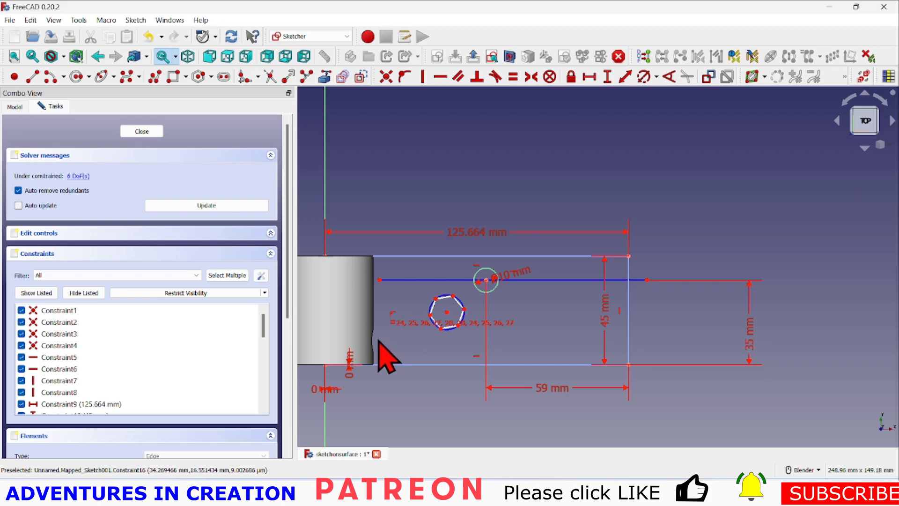
pyautogui.moveTo(337, 299)
pyautogui.mouseDown(button='middle')
pyautogui.moveTo(327, 295)
pyautogui.moveTo(422, 297)
pyautogui.moveTo(300, 320)
pyautogui.mouseUp(button='middle')
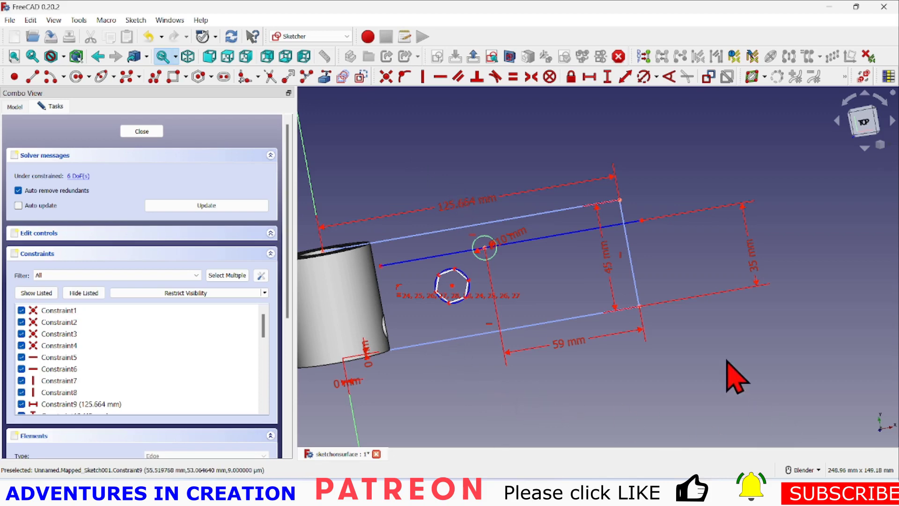
pyautogui.scroll(-3, 737, 368)
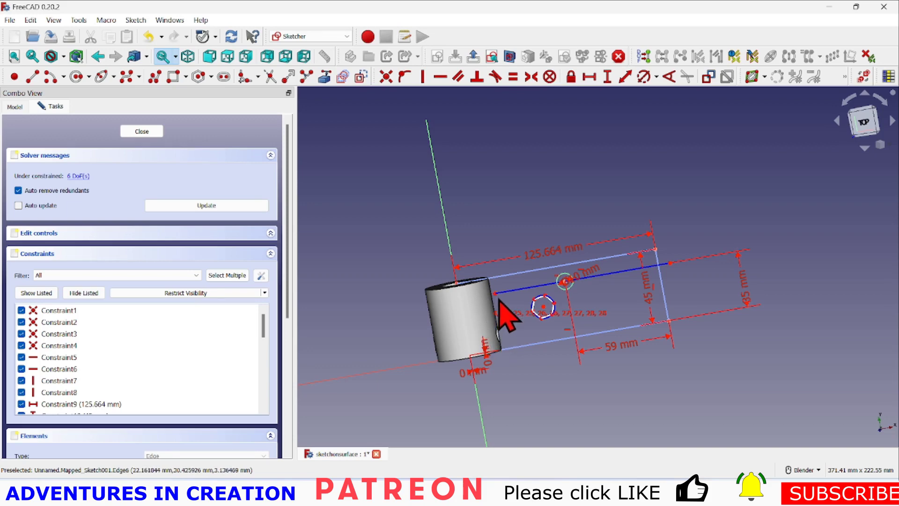
pyautogui.scroll(-2, 632, 358)
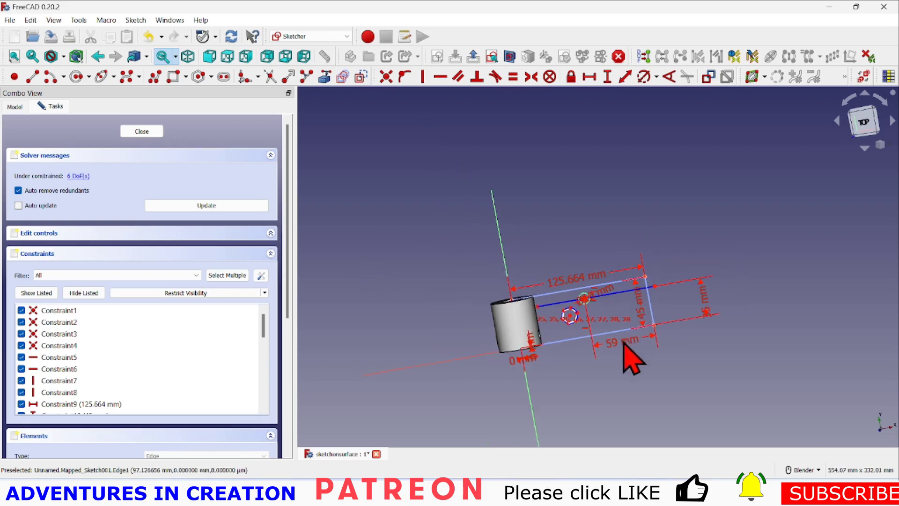